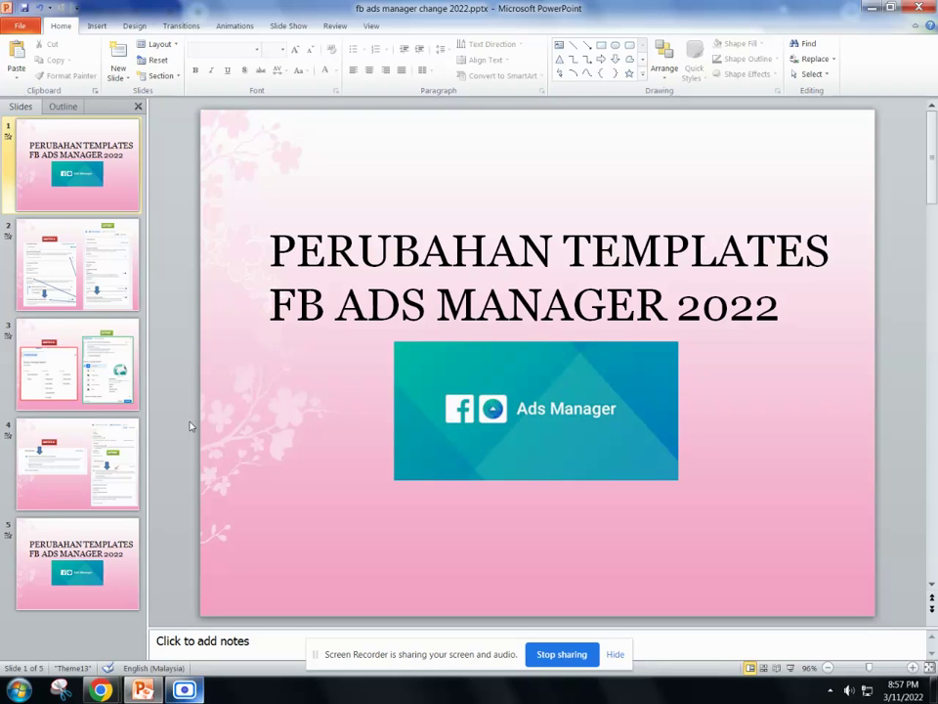
Compare the before-and-after campaign objective slides in PowerPoint with the new campaign objective choices in Ads Manager.
click(96, 305)
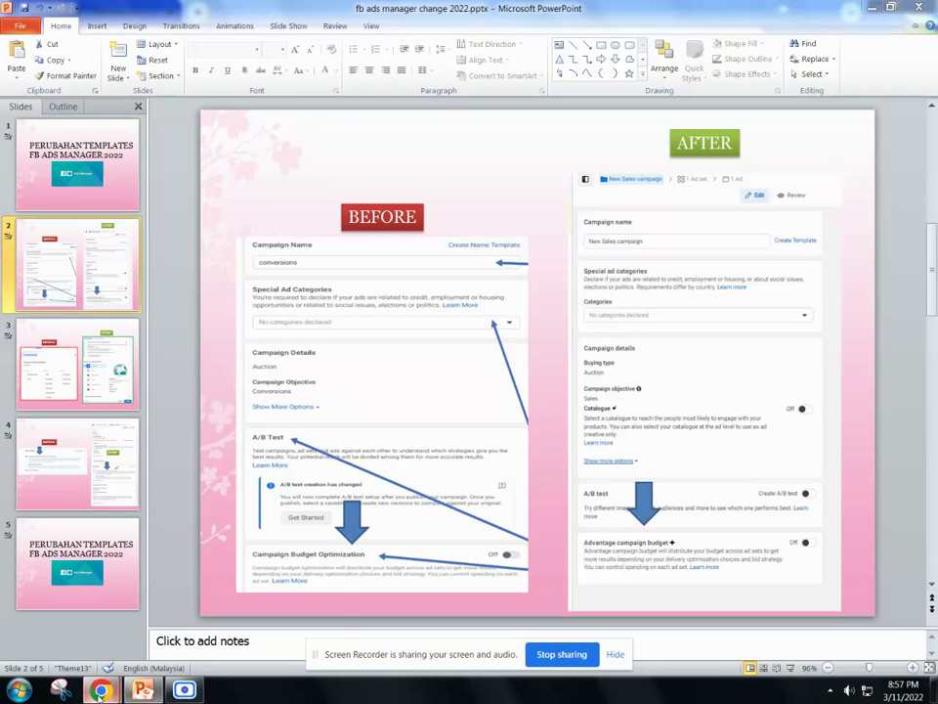
mouse_move(101, 690)
click(98, 616)
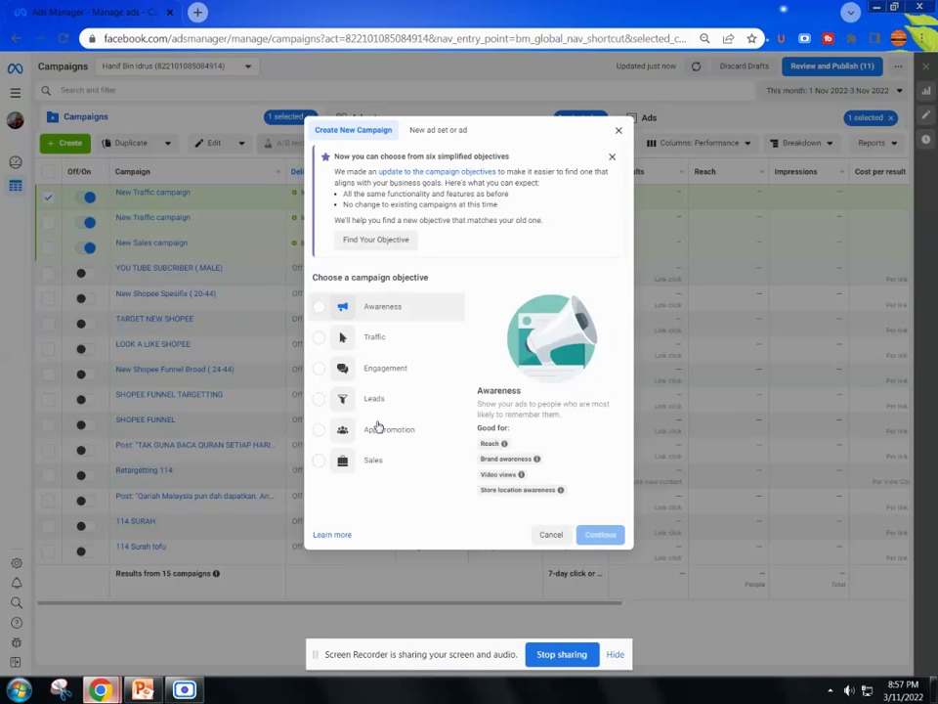
click(143, 690)
click(78, 364)
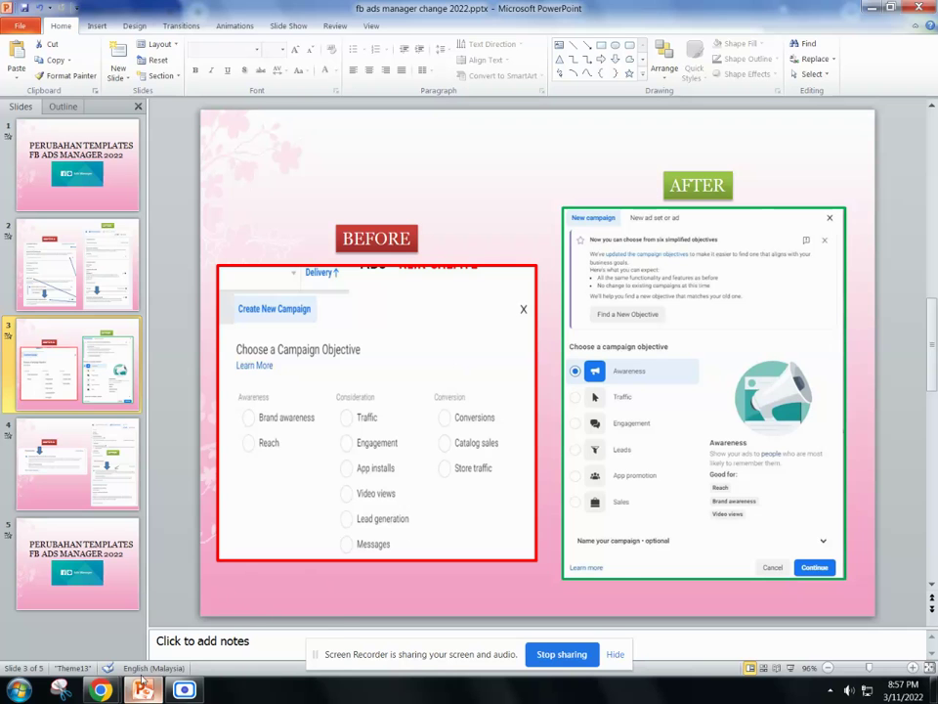
mouse_move(103, 690)
click(156, 581)
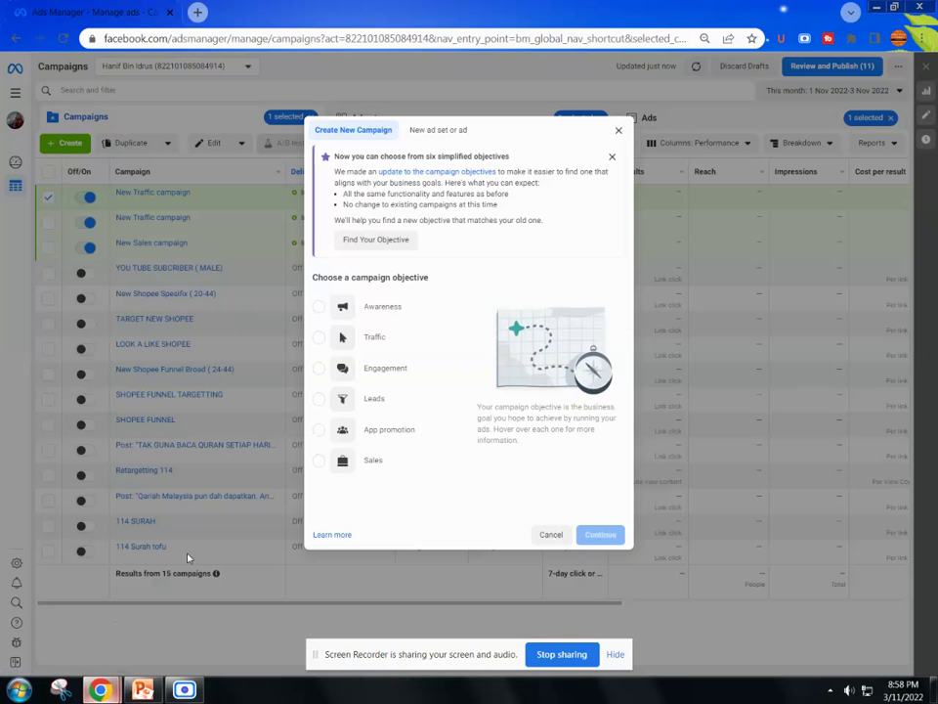
Select the Awareness, Traffic and Sales objectives in turn and read what each one is good for.
click(317, 307)
mouse_move(503, 445)
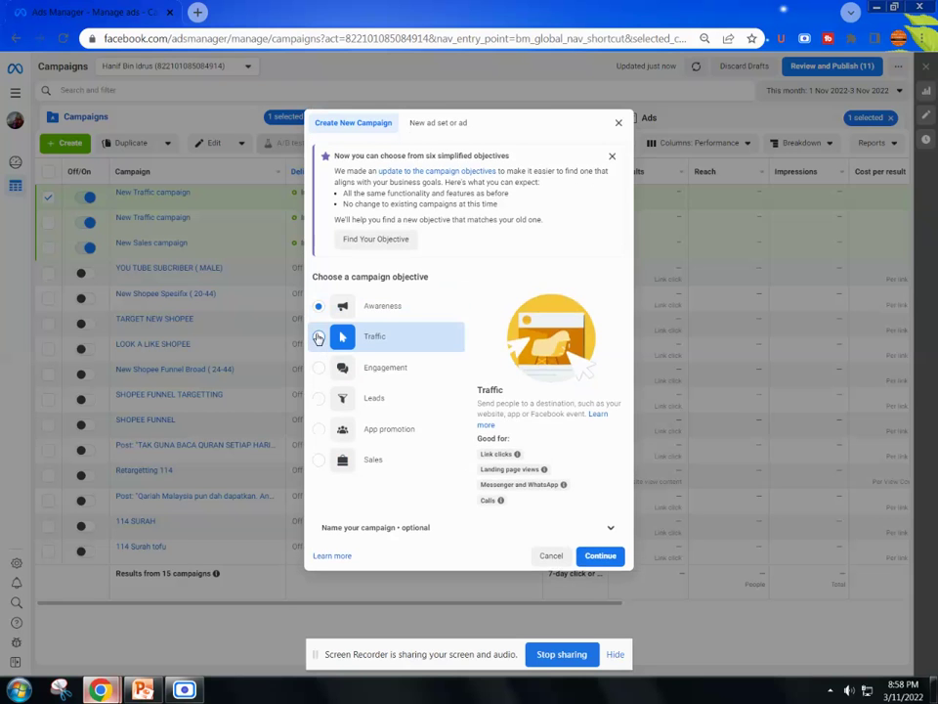
click(318, 337)
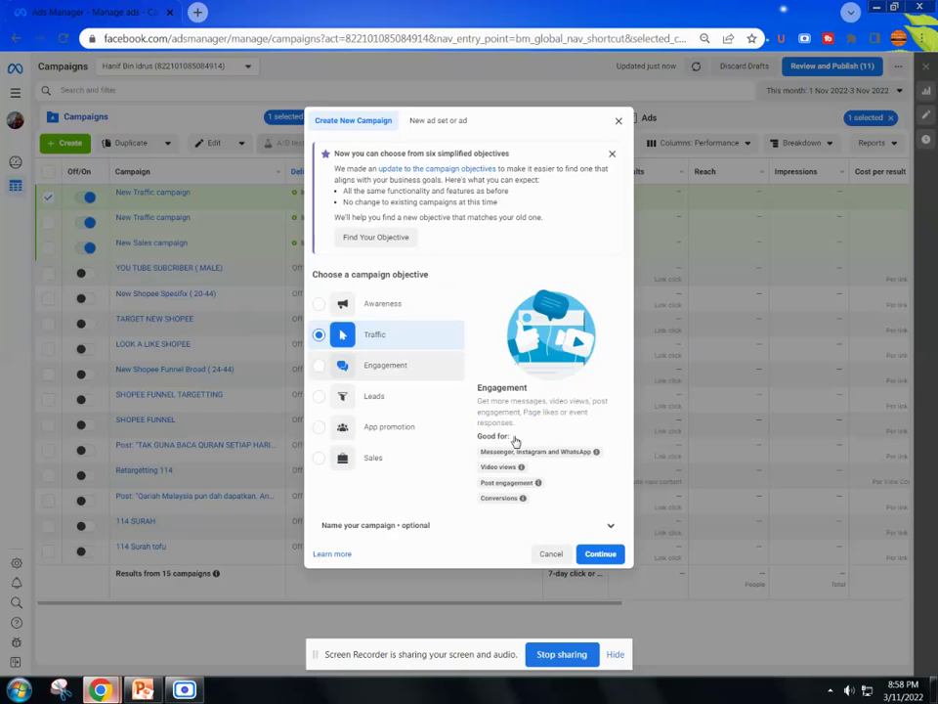
click(323, 462)
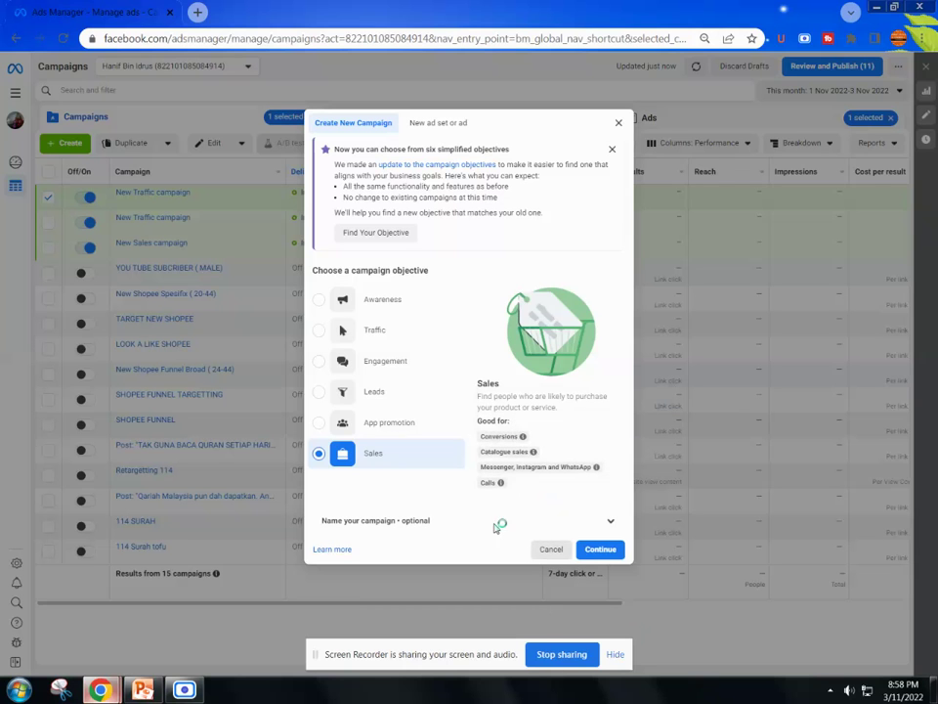
mouse_move(532, 466)
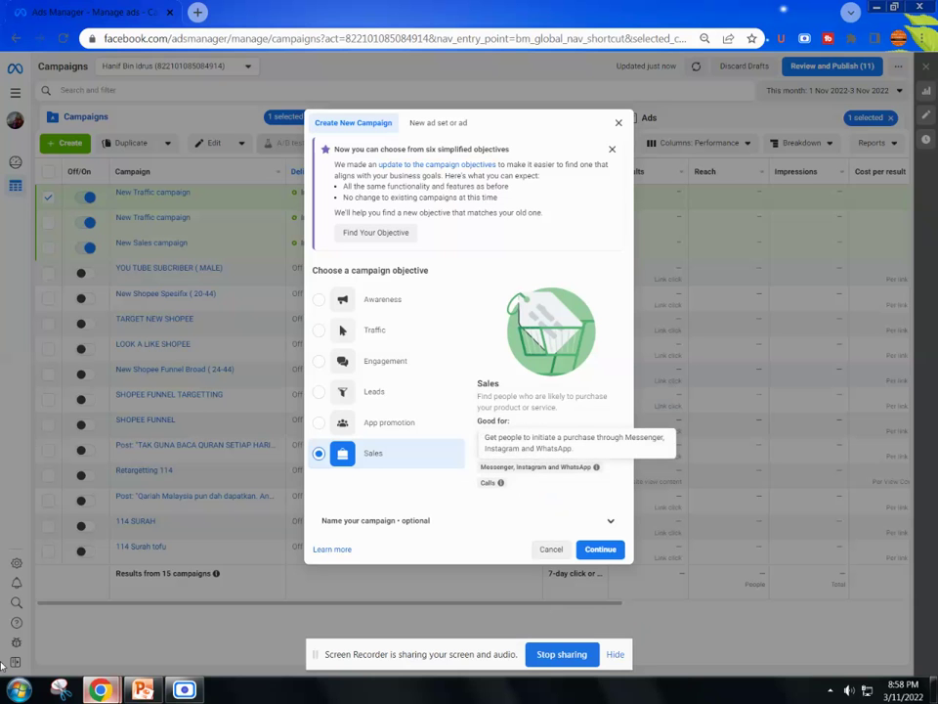
Switch to PowerPoint to view the campaign settings comparison on slide 2, and return to Ads Manager.
click(142, 689)
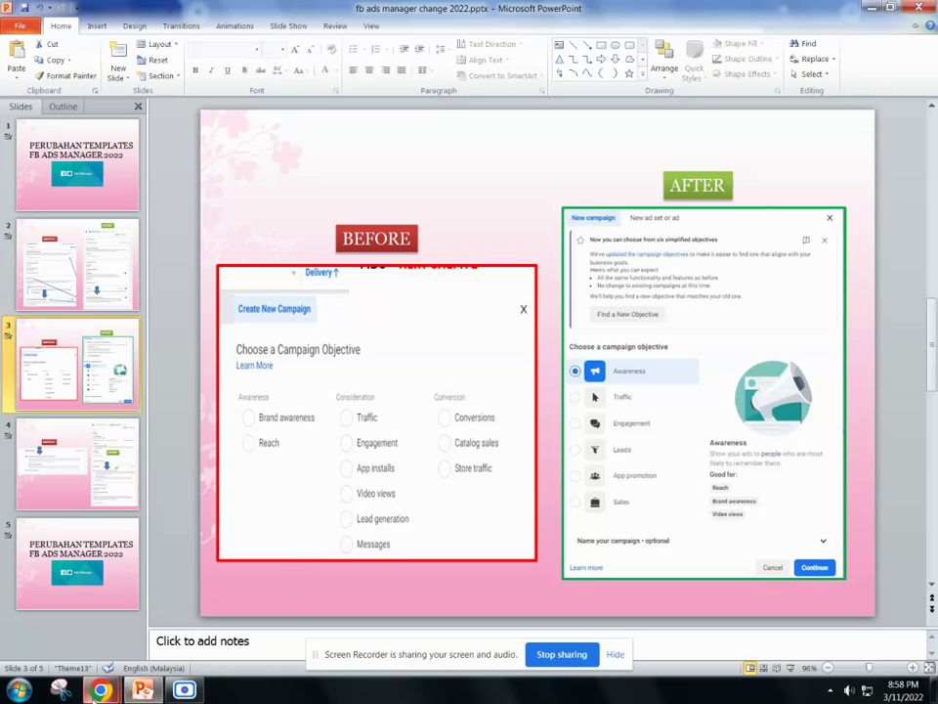
click(52, 229)
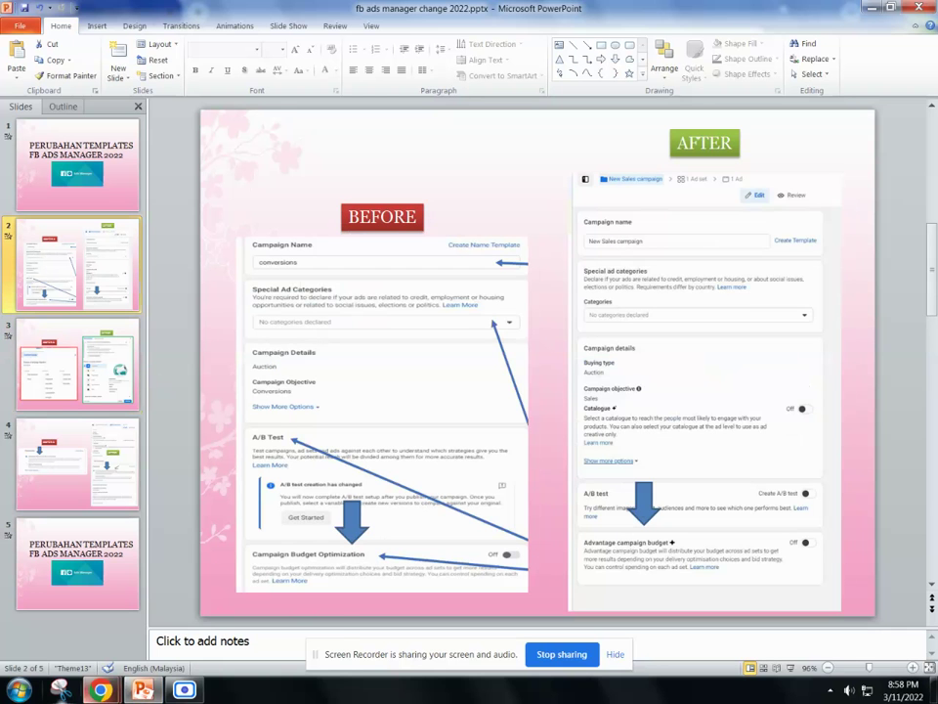
mouse_move(101, 690)
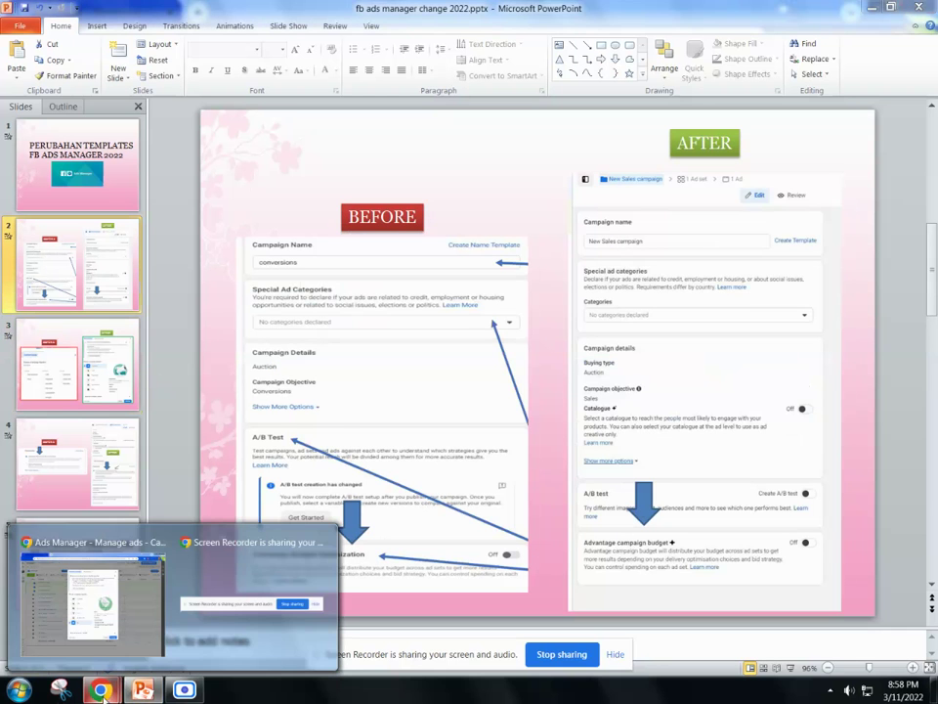
click(76, 626)
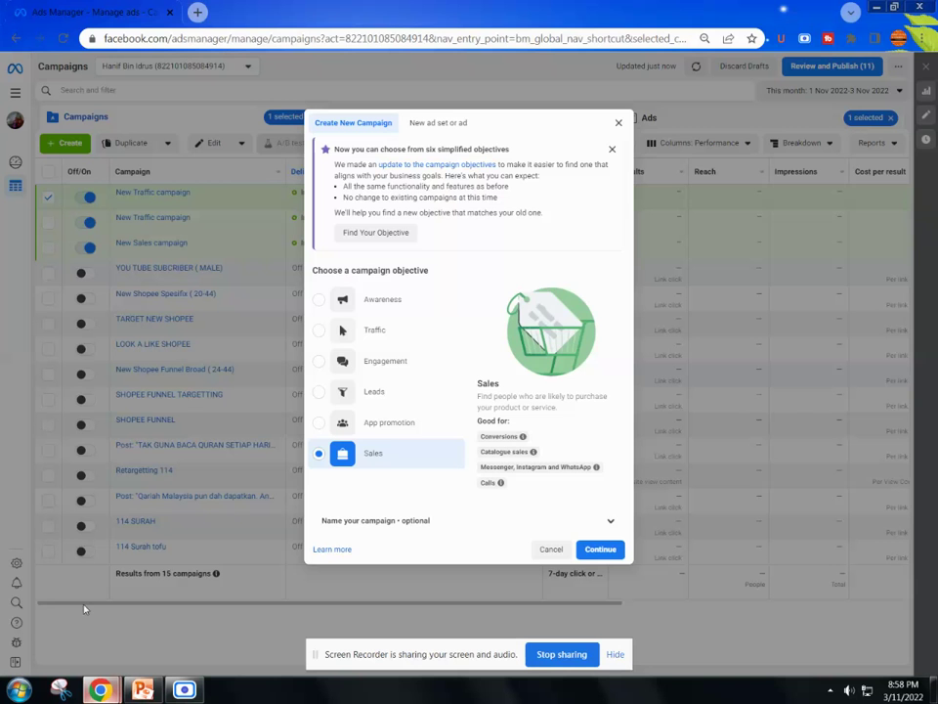
Create a new campaign with the Traffic objective.
click(320, 329)
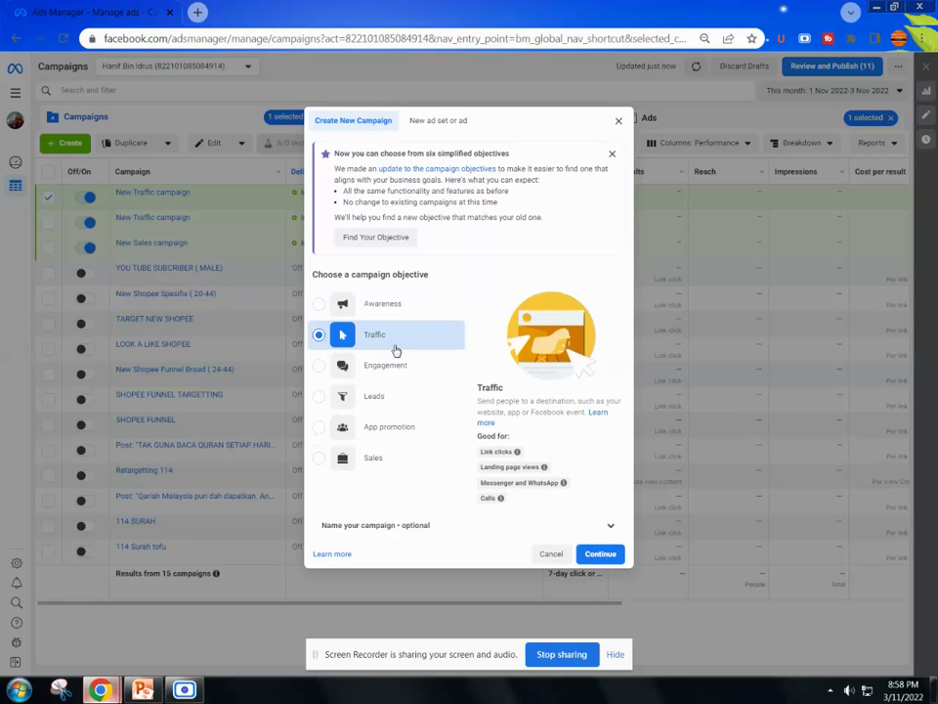
click(601, 555)
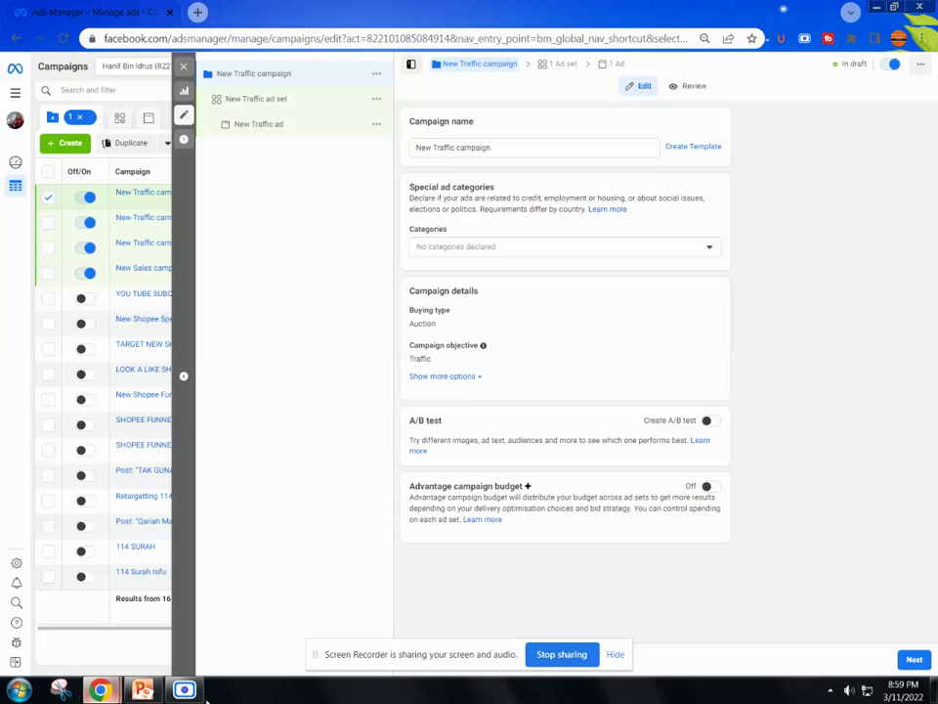
Compare the new Traffic campaign's settings with the before-and-after screenshots on slide 2 in PowerPoint.
click(145, 692)
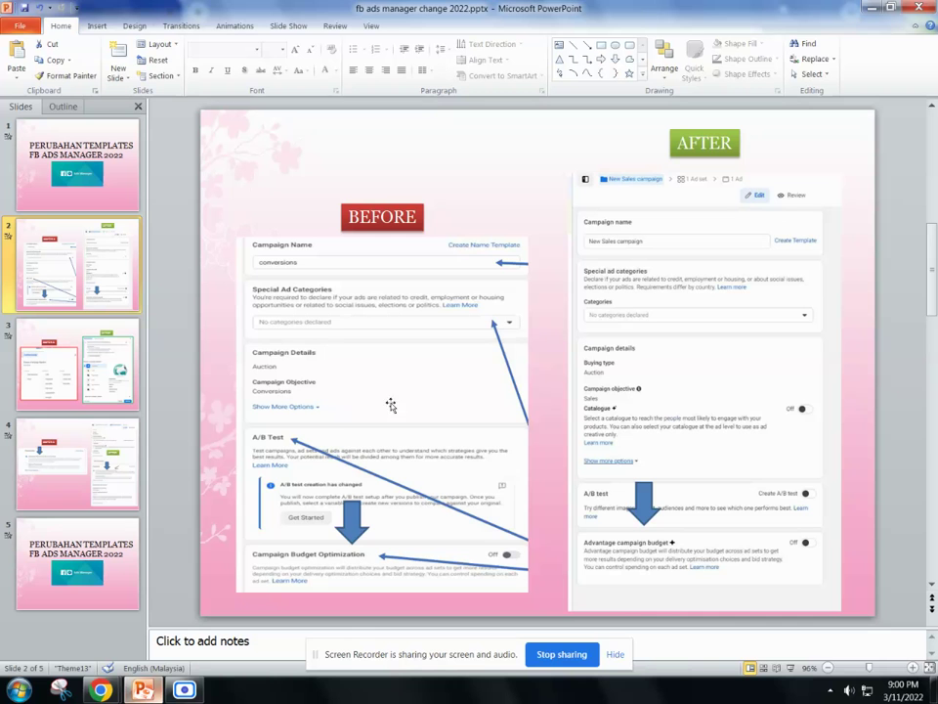
mouse_move(107, 692)
click(108, 625)
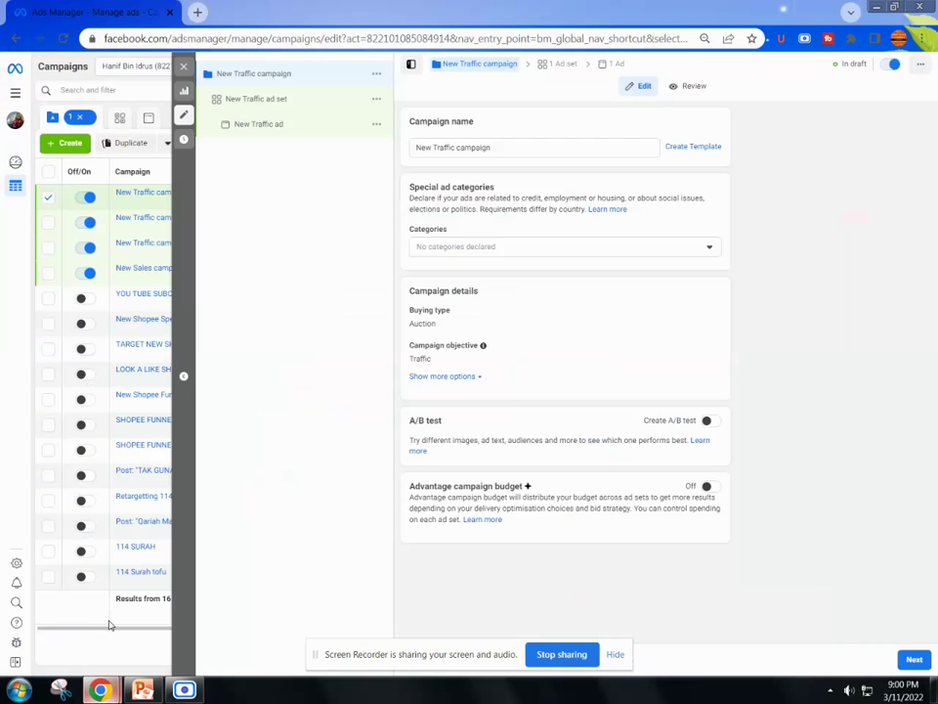
Open the New Traffic ad set and review its conversion location, budget, schedule, audience and placement settings.
click(919, 663)
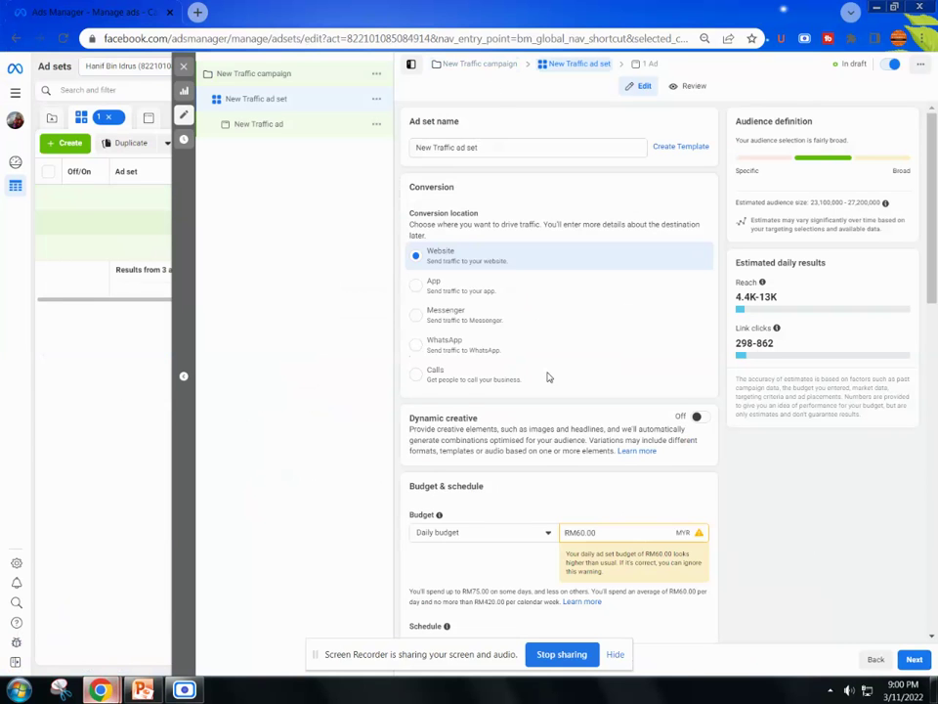
scroll(489, 291, down, 2)
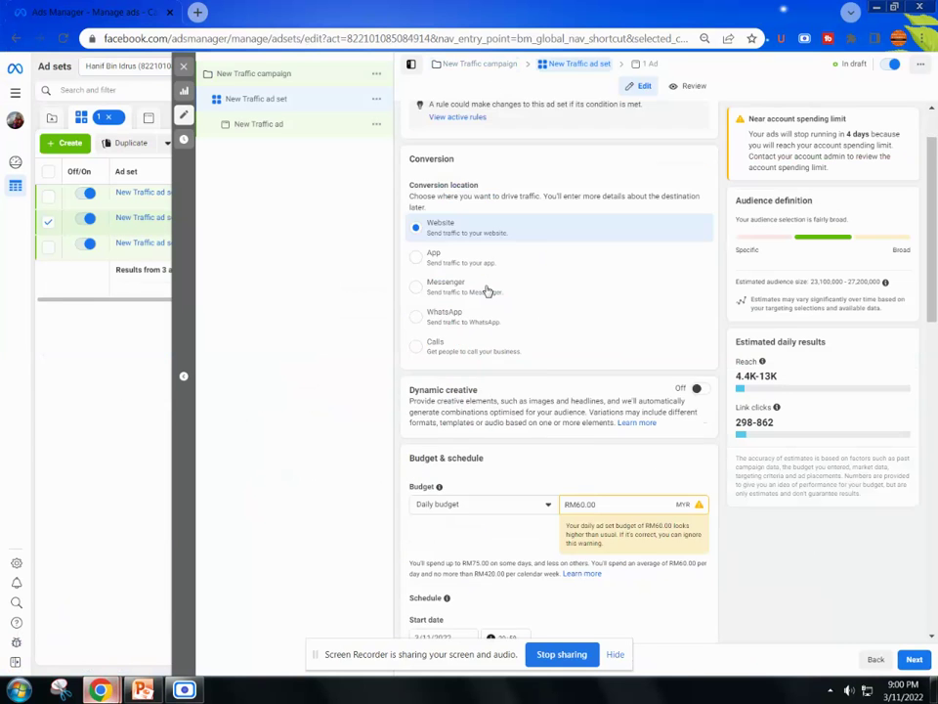
scroll(522, 293, down, 1)
scroll(523, 294, down, 3)
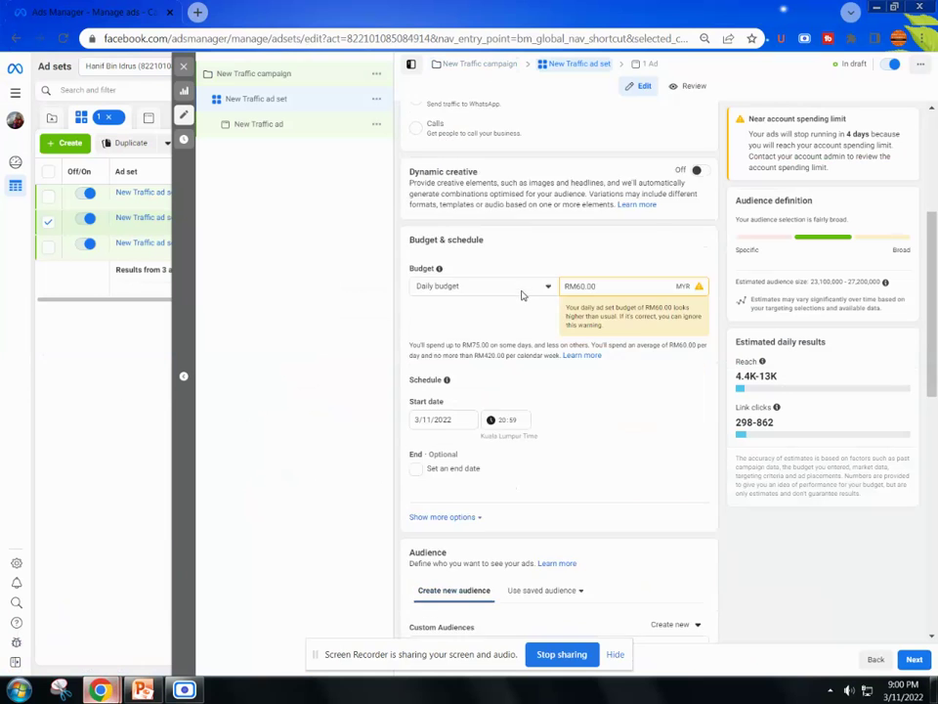
scroll(476, 367, down, 10)
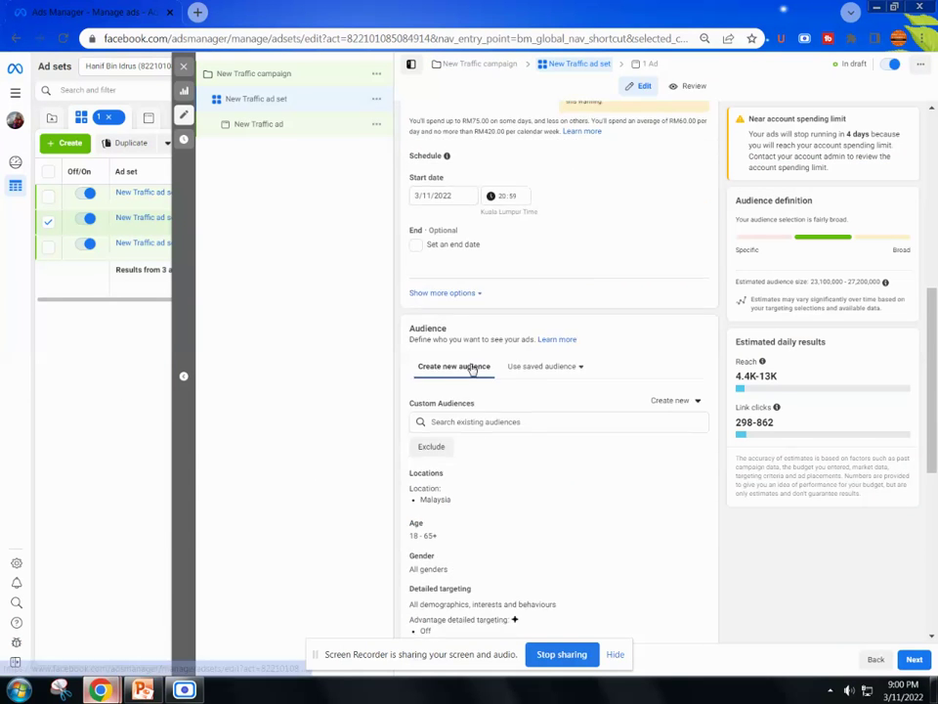
scroll(513, 340, down, 1)
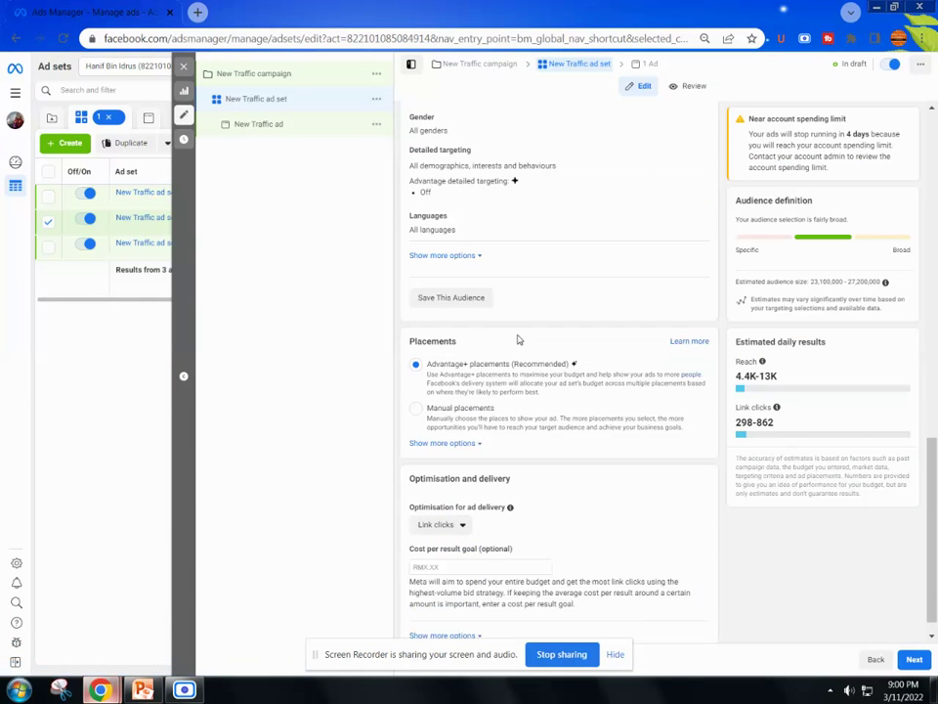
scroll(518, 339, down, 1)
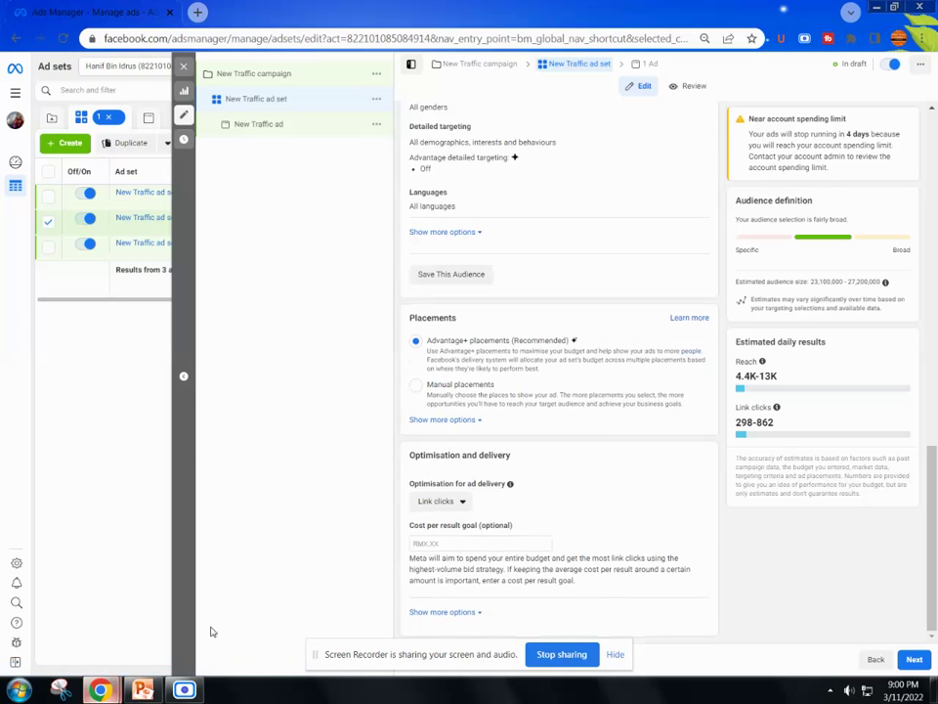
View the before-and-after placements comparison on slide 4 in PowerPoint, and return to the ad set in Ads Manager.
mouse_move(146, 690)
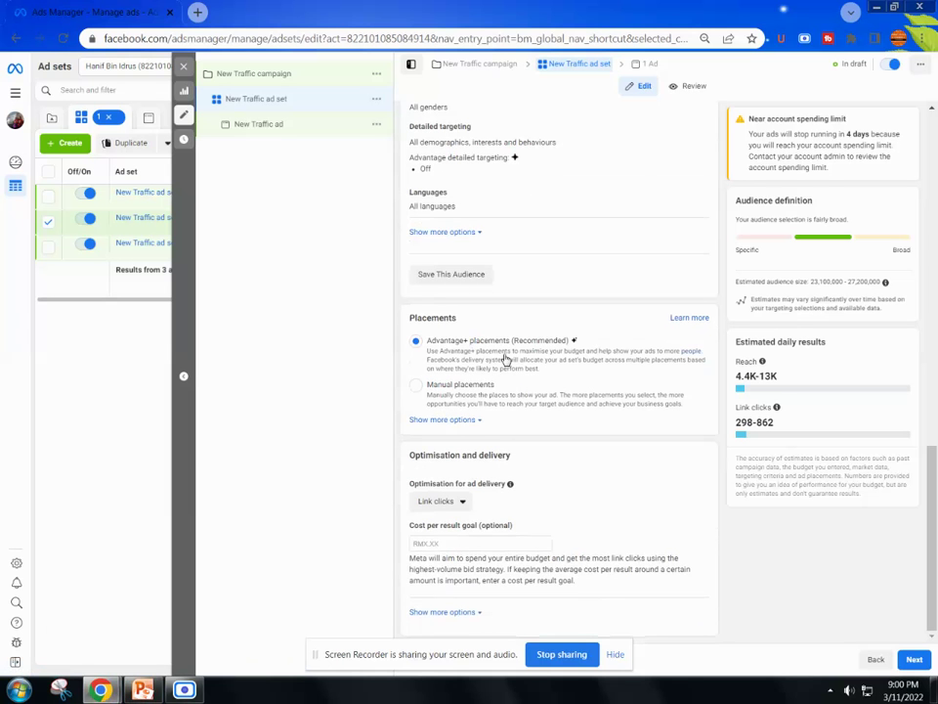
click(98, 586)
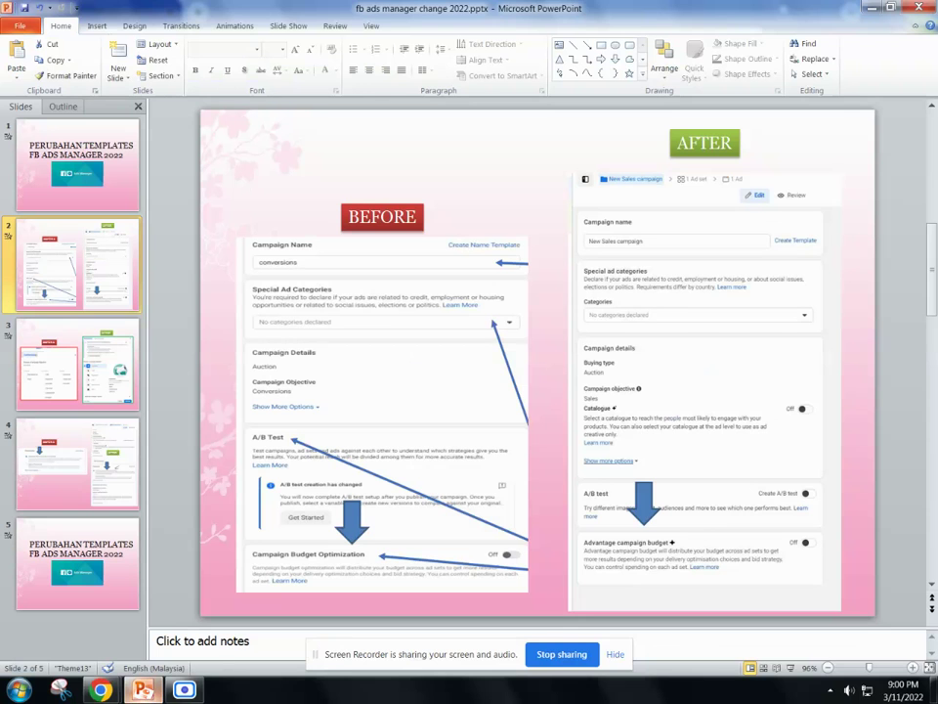
click(90, 387)
click(78, 464)
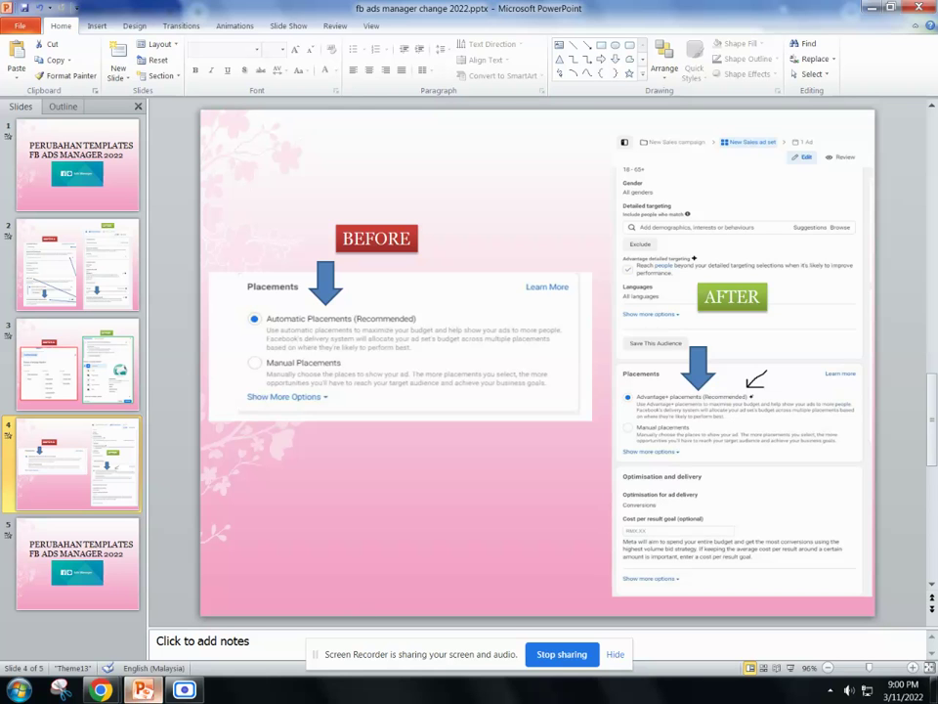
mouse_move(101, 690)
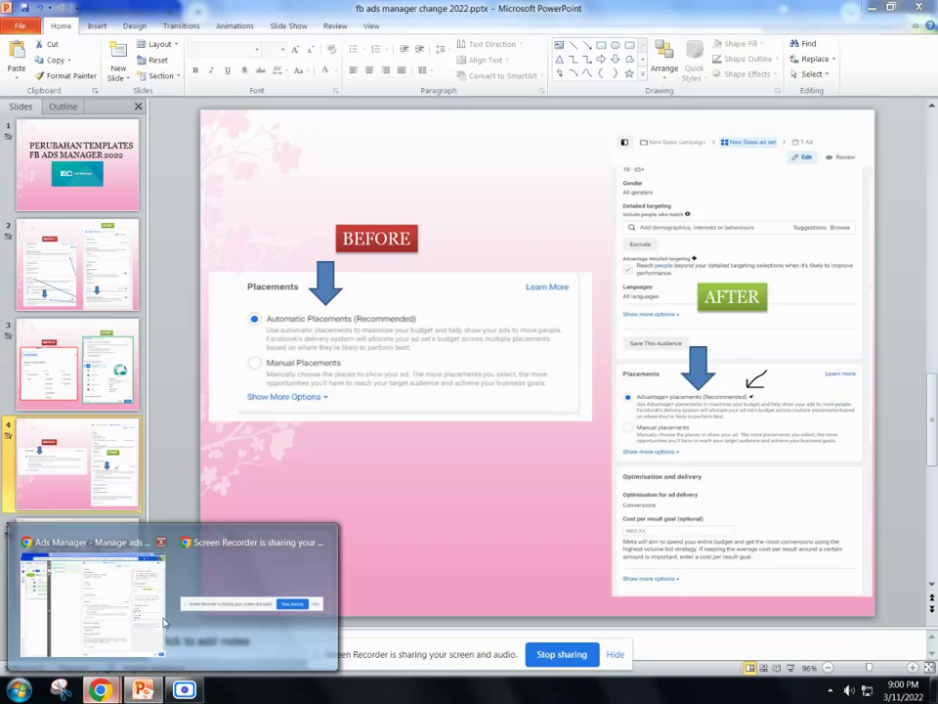
click(95, 604)
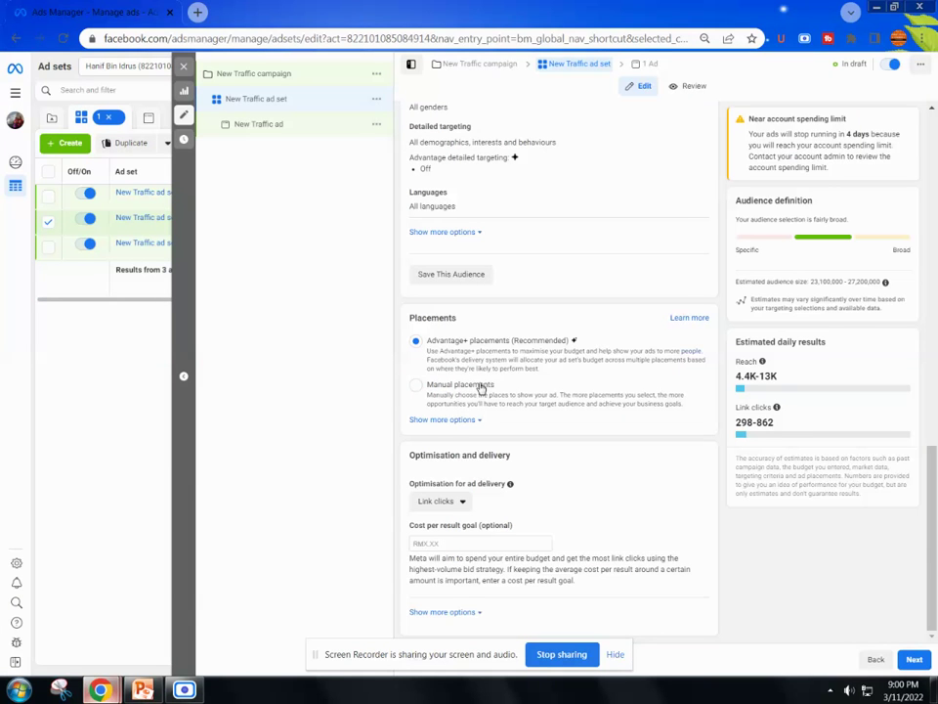
Try Manual placements for the ad set to see its platforms, and restore Advantage+ placements.
click(417, 387)
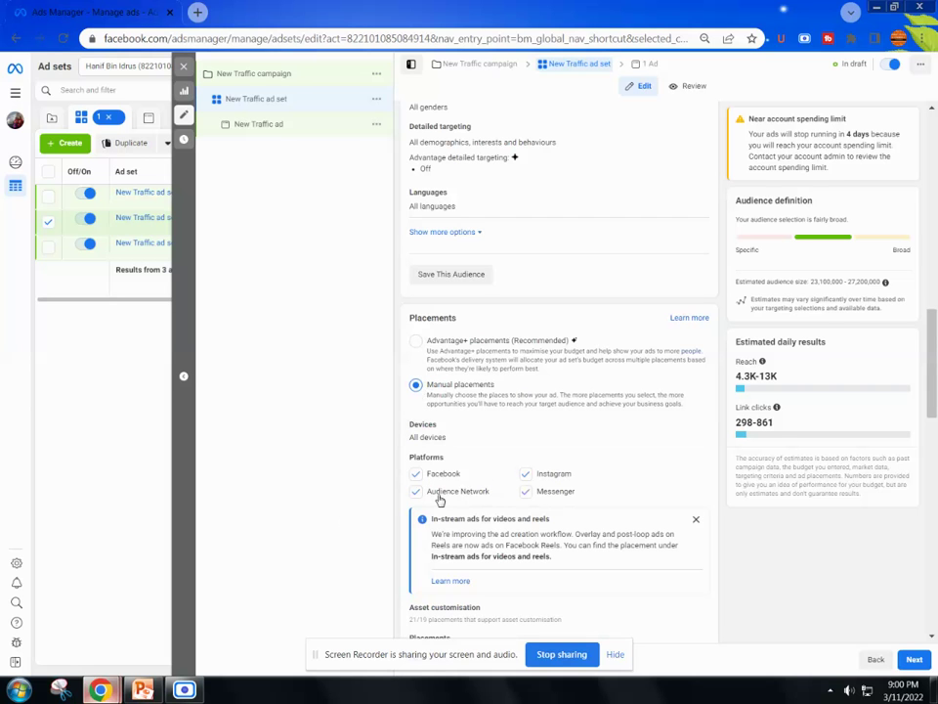
click(416, 342)
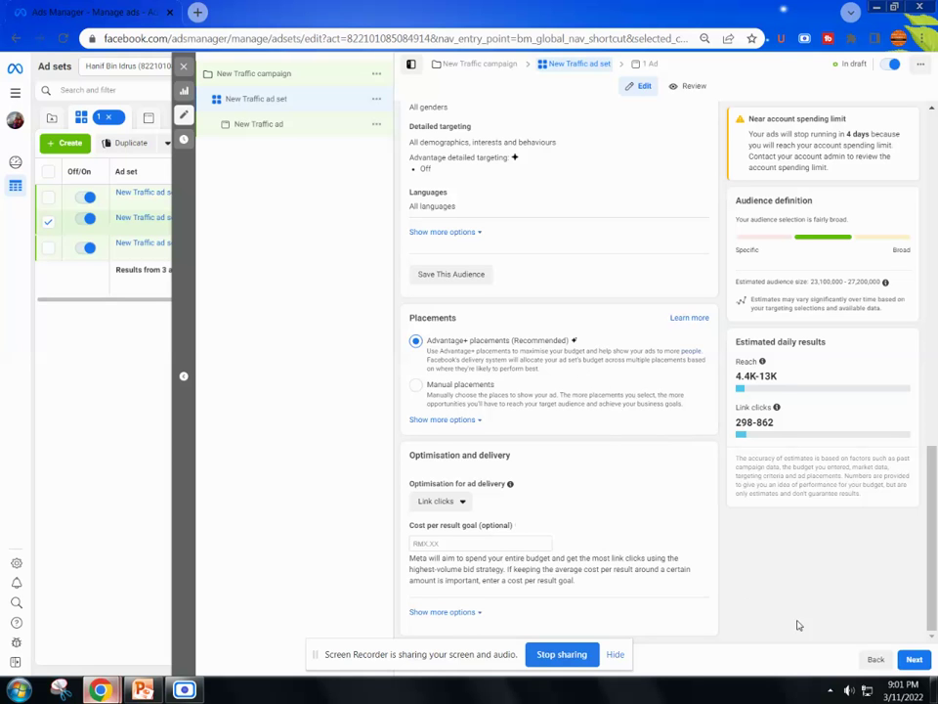
Proceed from the ad set to the New Traffic ad's settings.
click(914, 661)
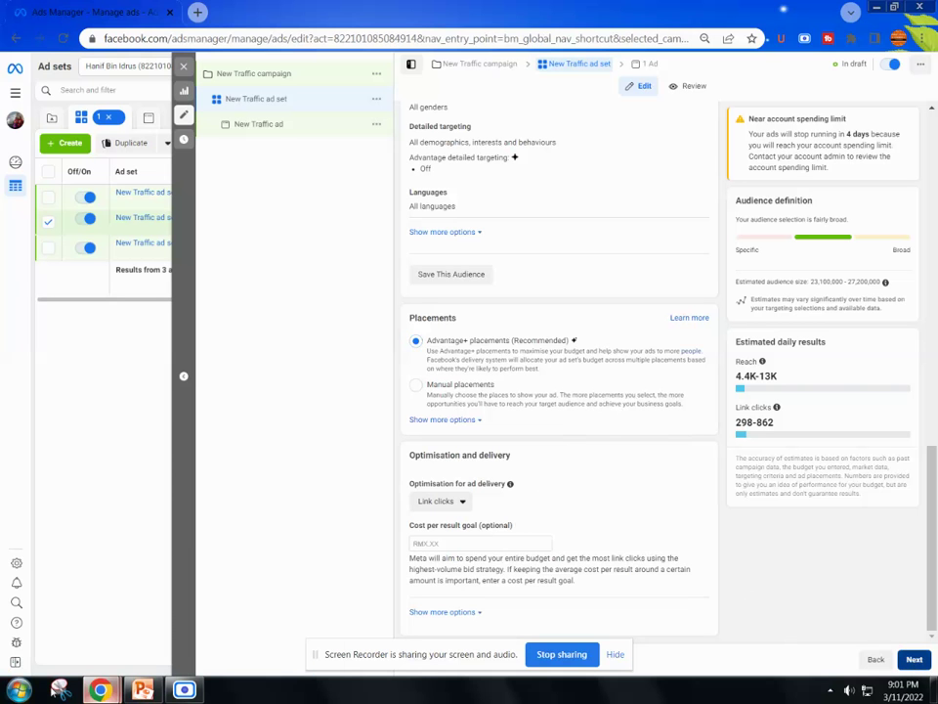
click(144, 690)
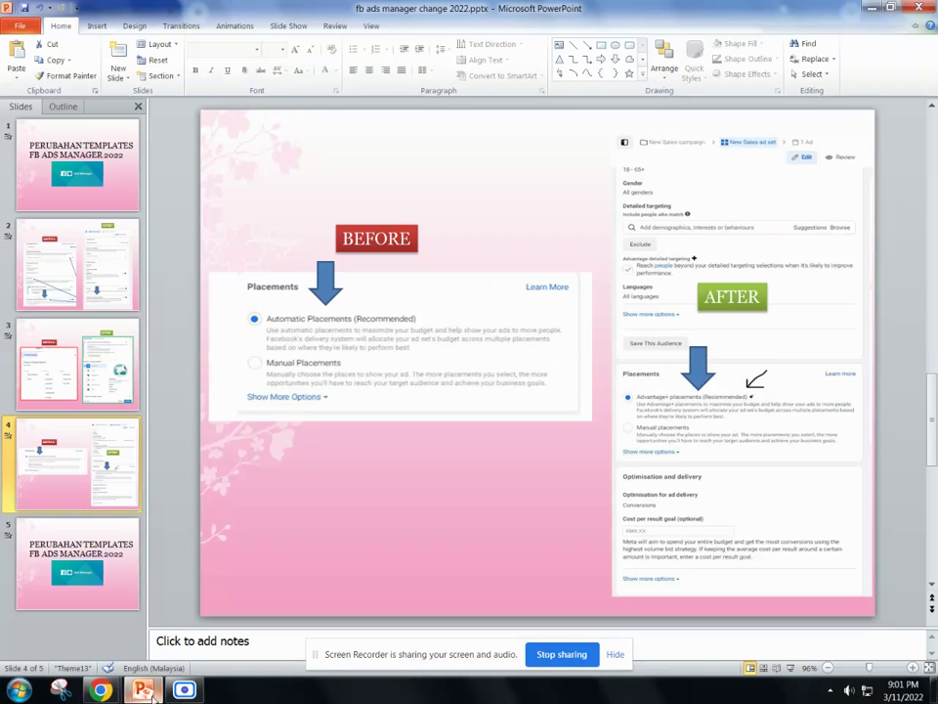
click(144, 689)
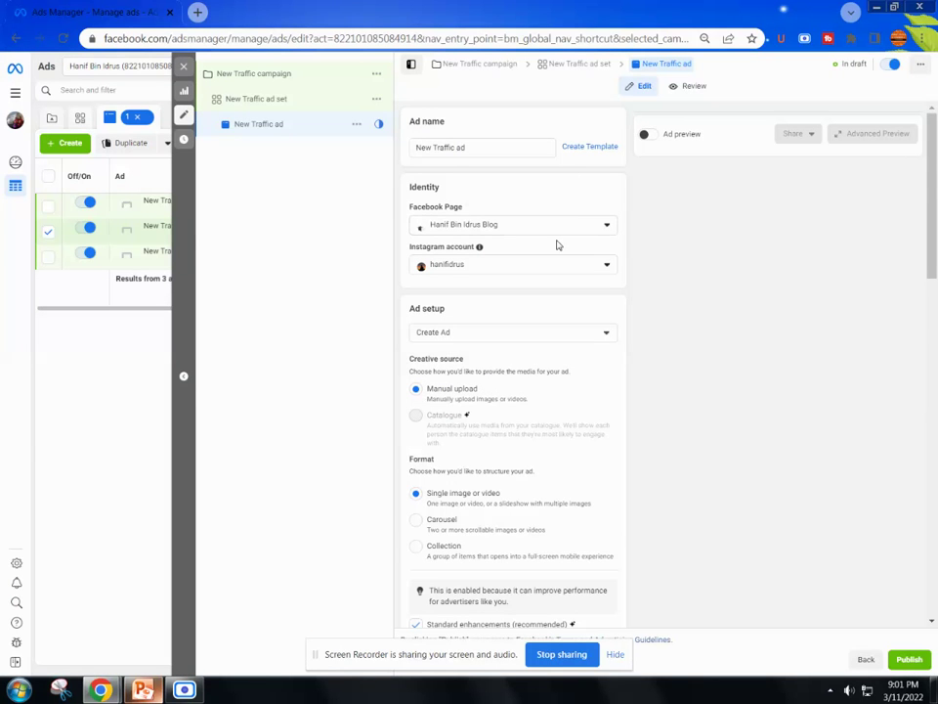
Read through all pages of the guide on how standard enhancements work in the ad setup, and close it.
scroll(554, 247, down, 3)
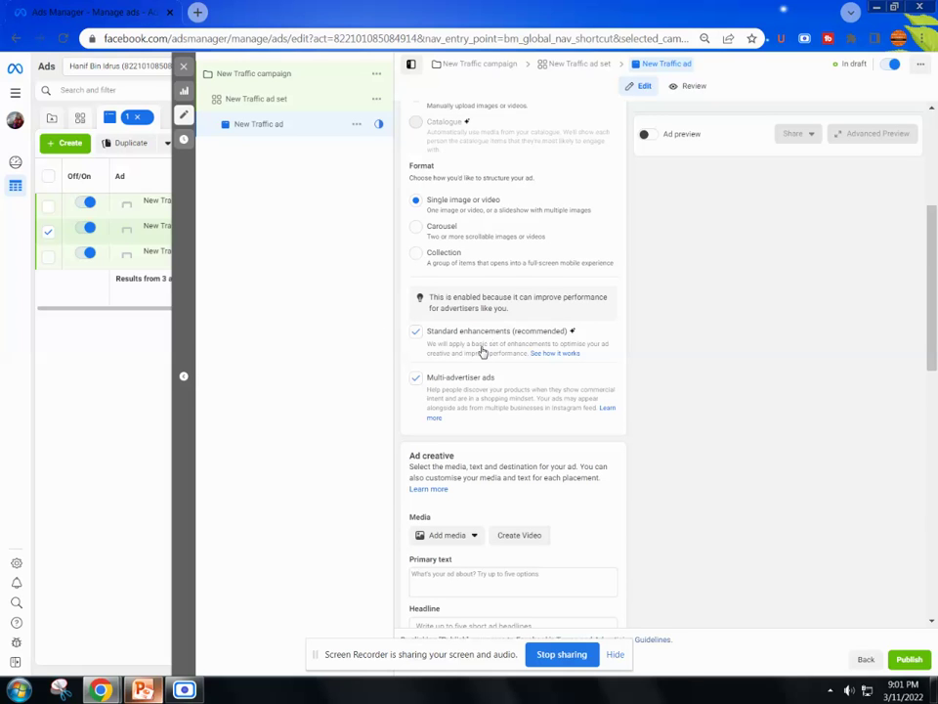
click(574, 354)
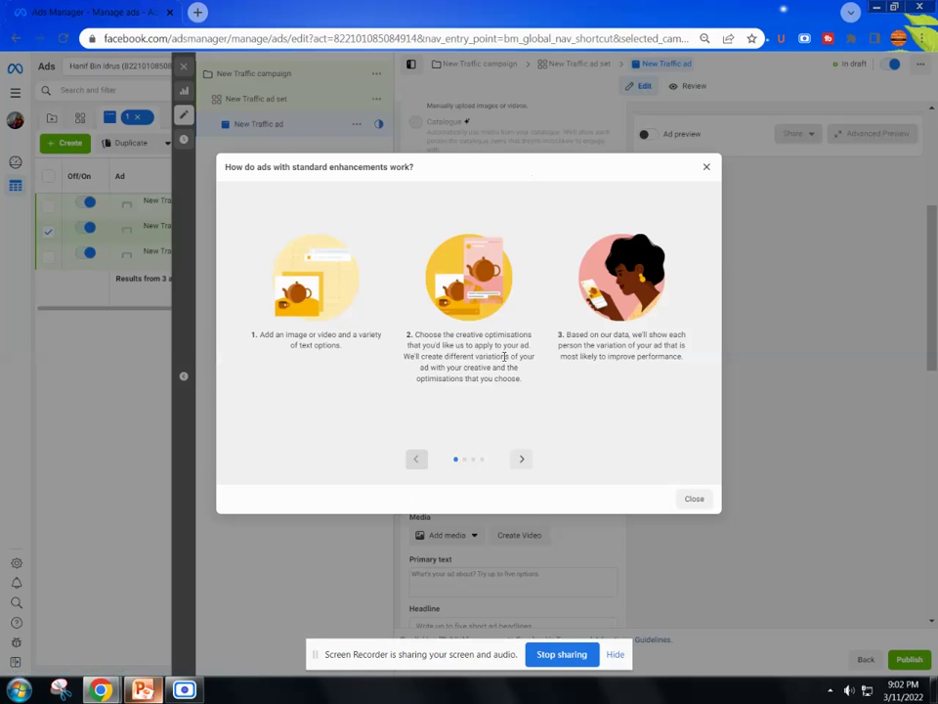
click(522, 460)
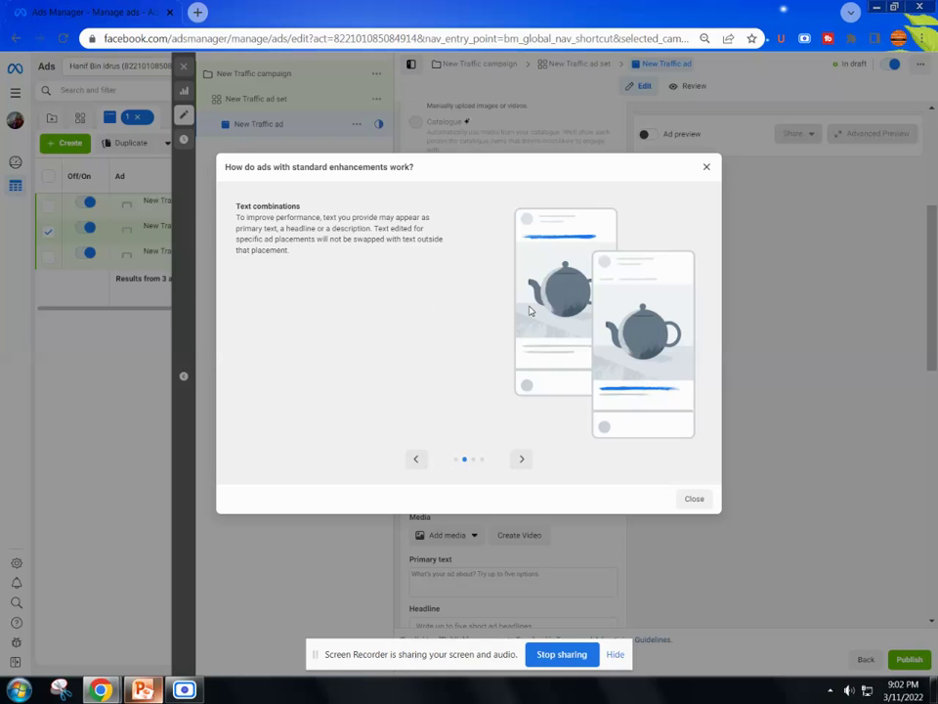
click(522, 460)
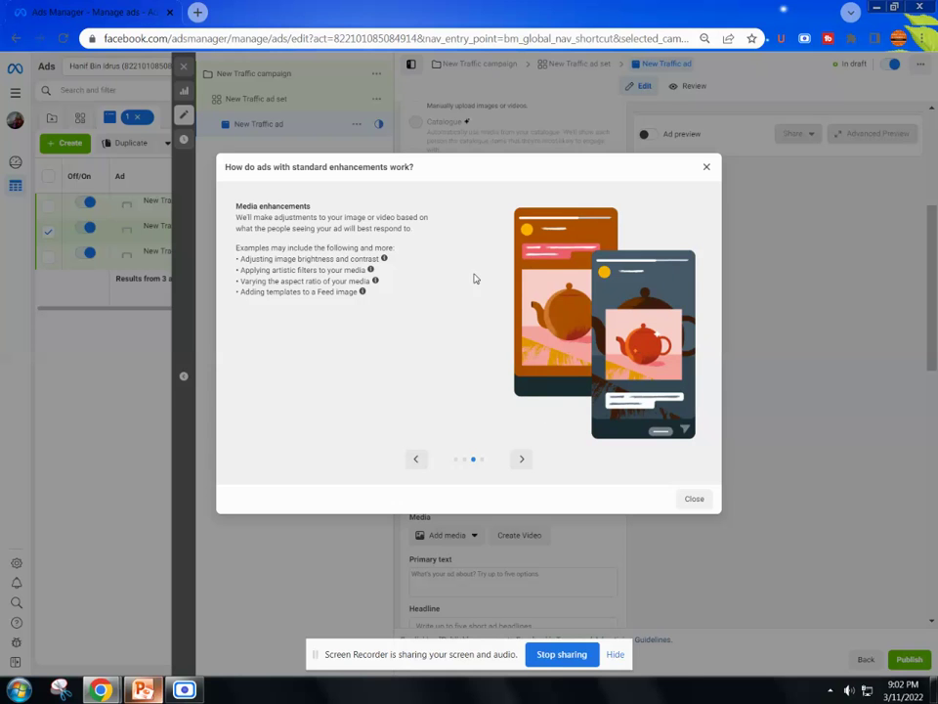
click(520, 460)
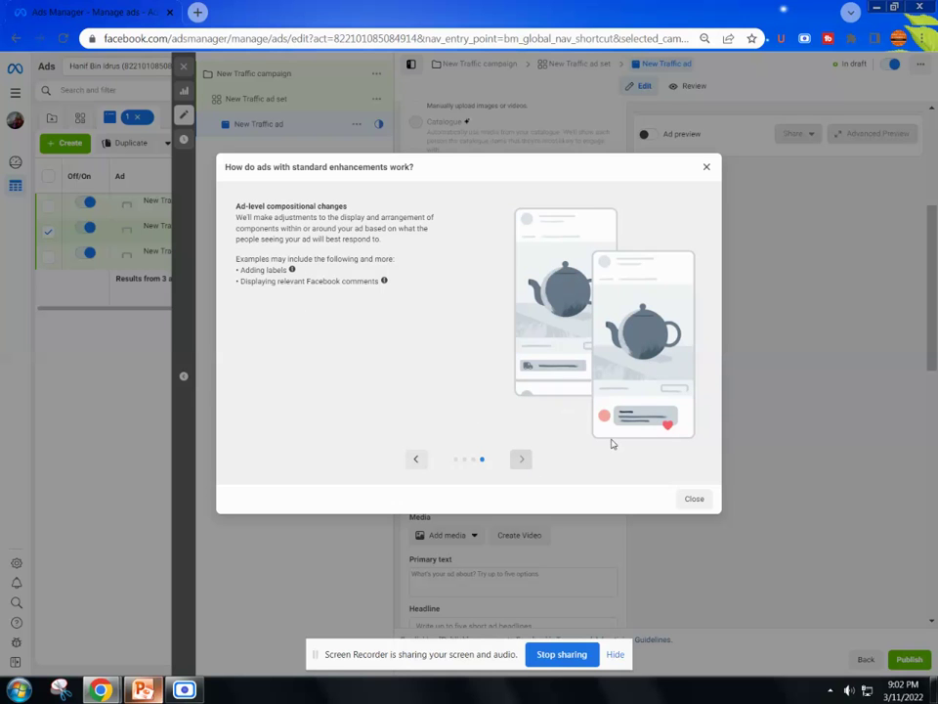
click(694, 498)
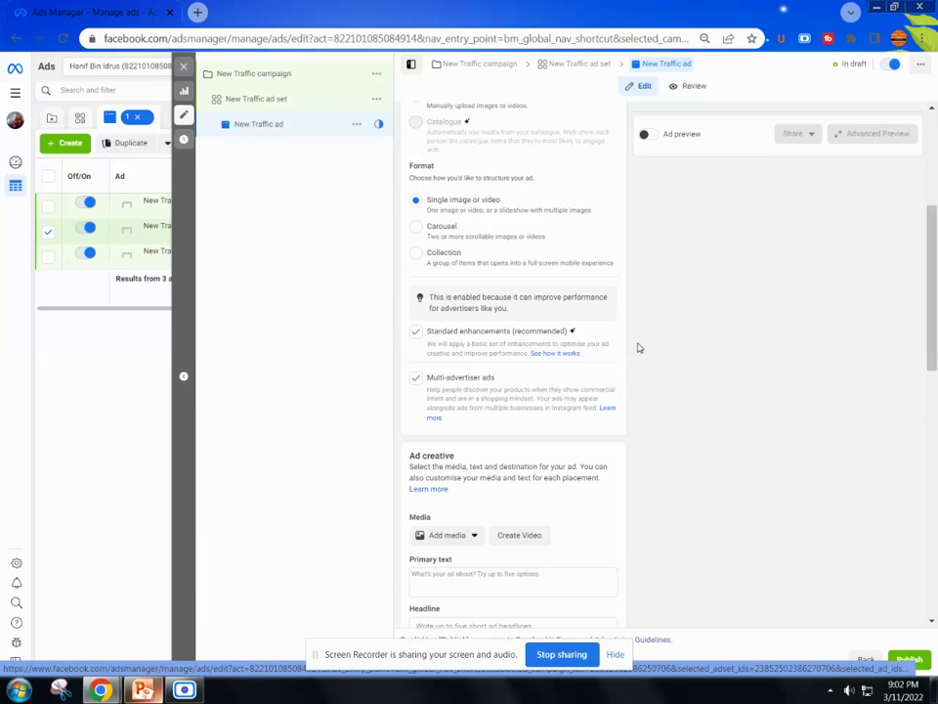
Turn off Standard enhancements and Multi-advertiser ads for the New Traffic ad, consulting the help article on multi-advertiser ads.
click(422, 345)
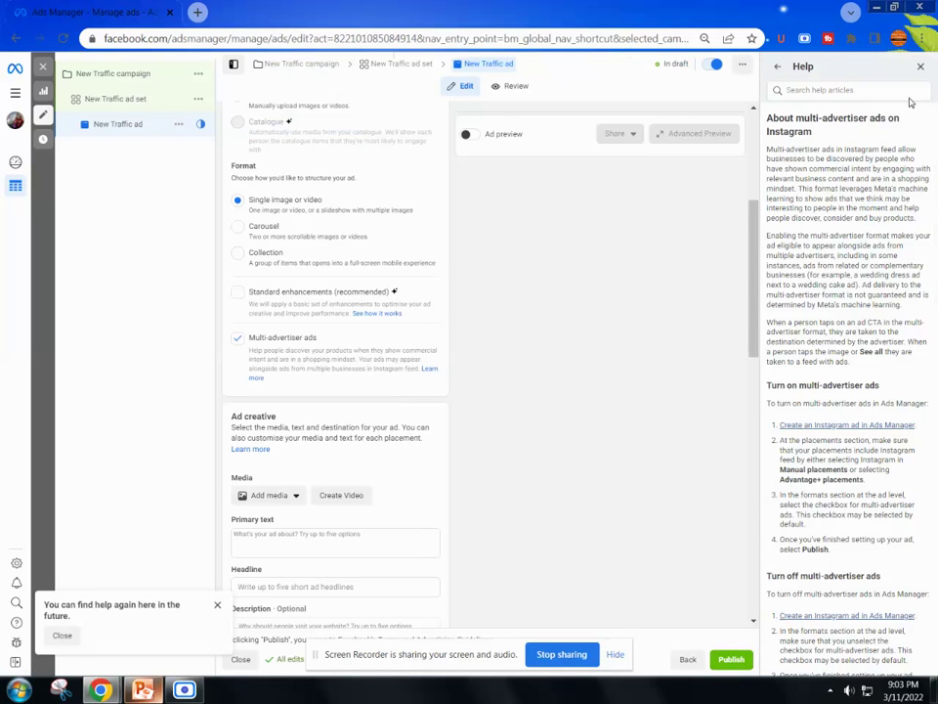
click(920, 66)
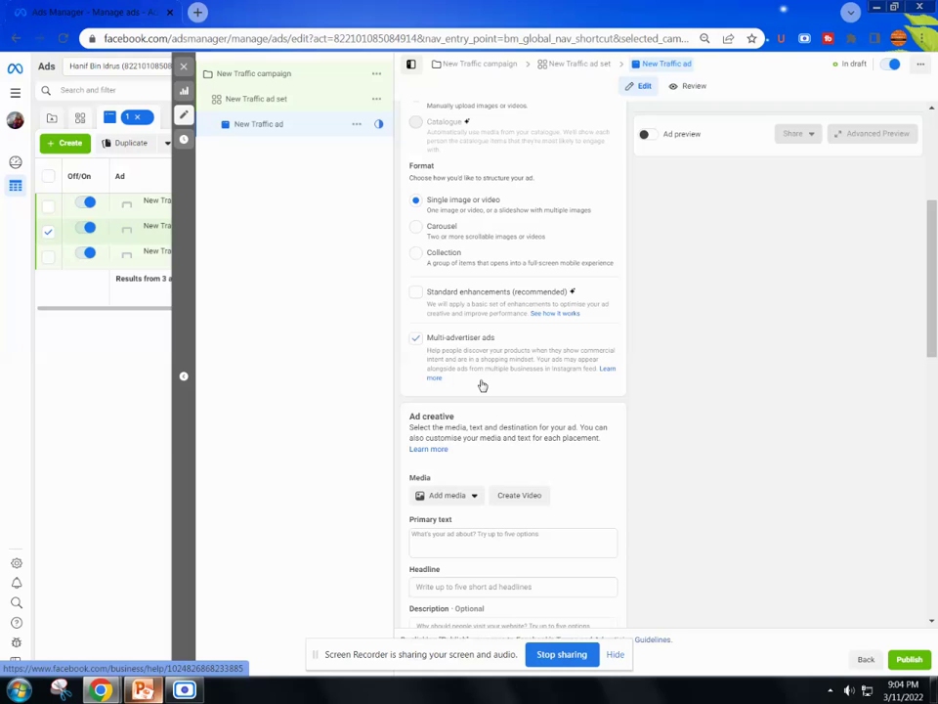
click(417, 354)
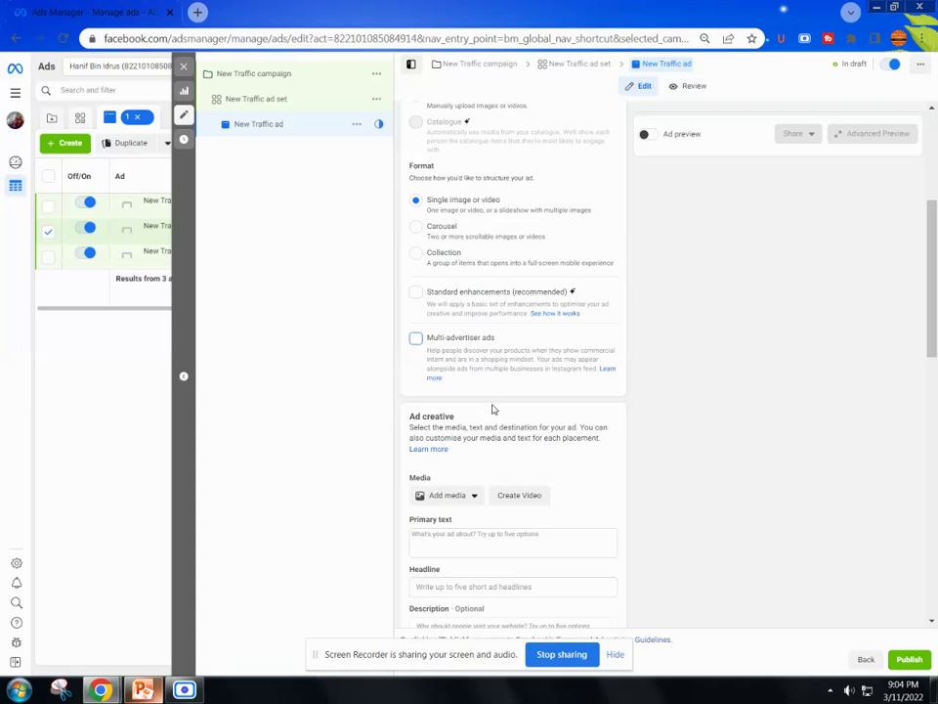
Review the ad's creative, call to action, info labels, destination, languages and tracking settings.
scroll(494, 409, down, 5)
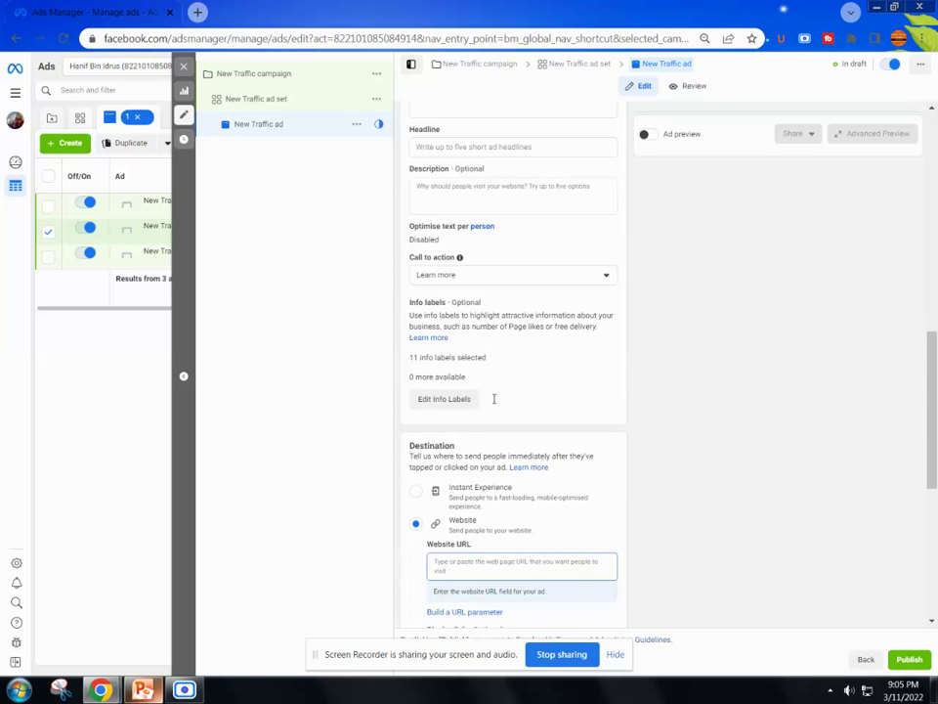
scroll(508, 403, down, 3)
scroll(555, 476, down, 2)
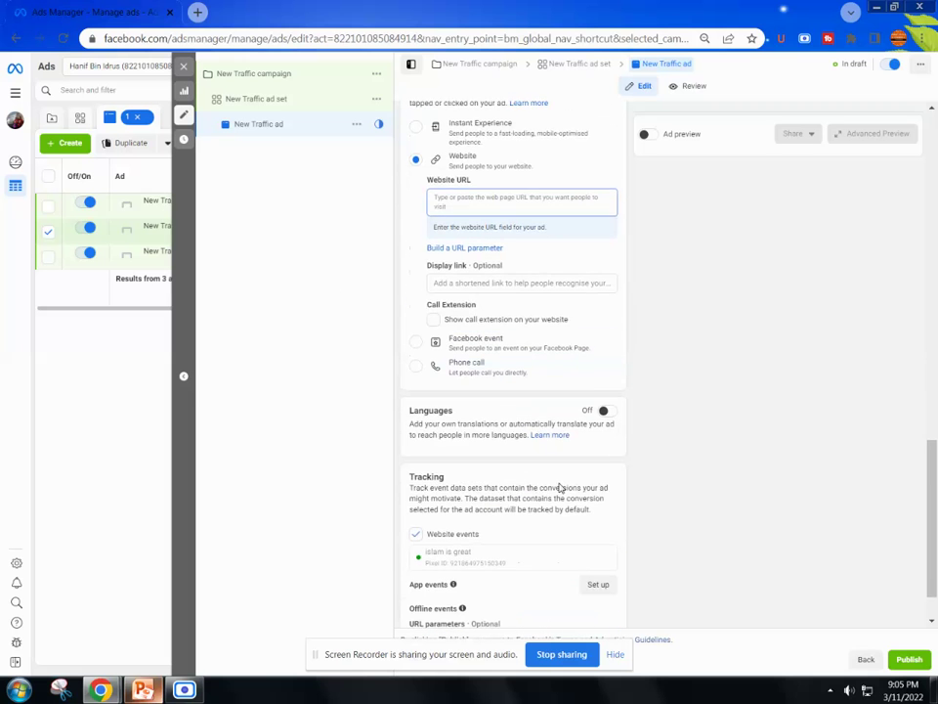
scroll(566, 475, up, 5)
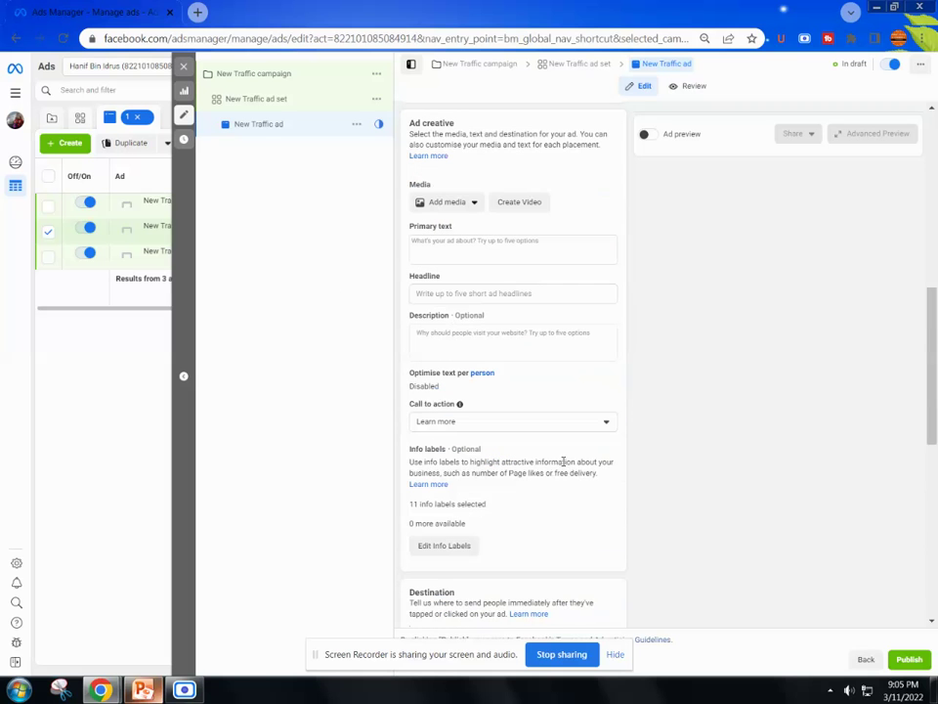
scroll(550, 472, up, 2)
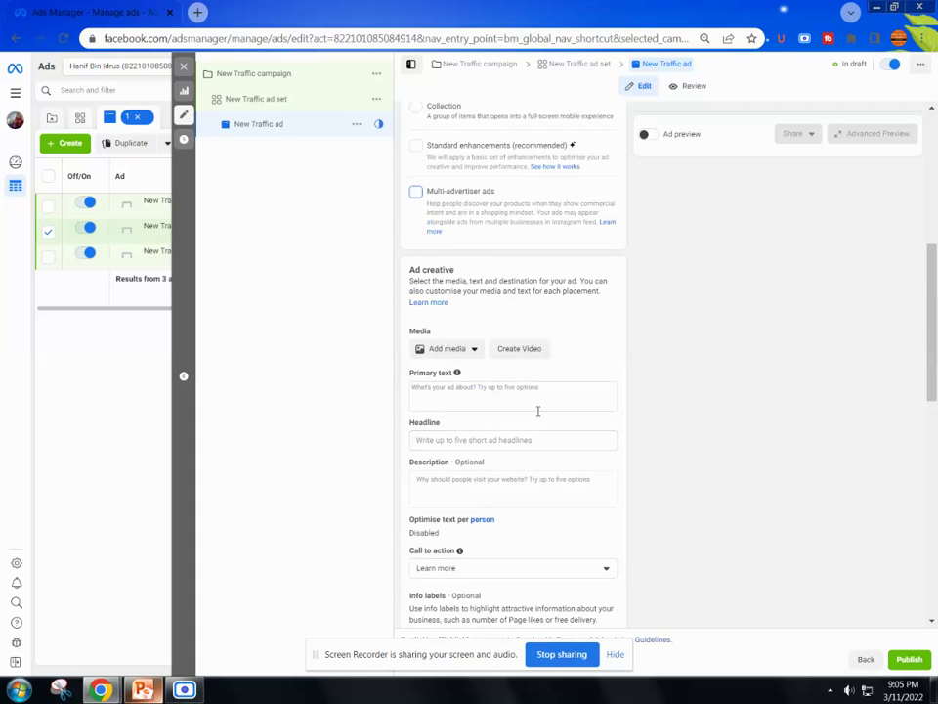
scroll(535, 415, down, 5)
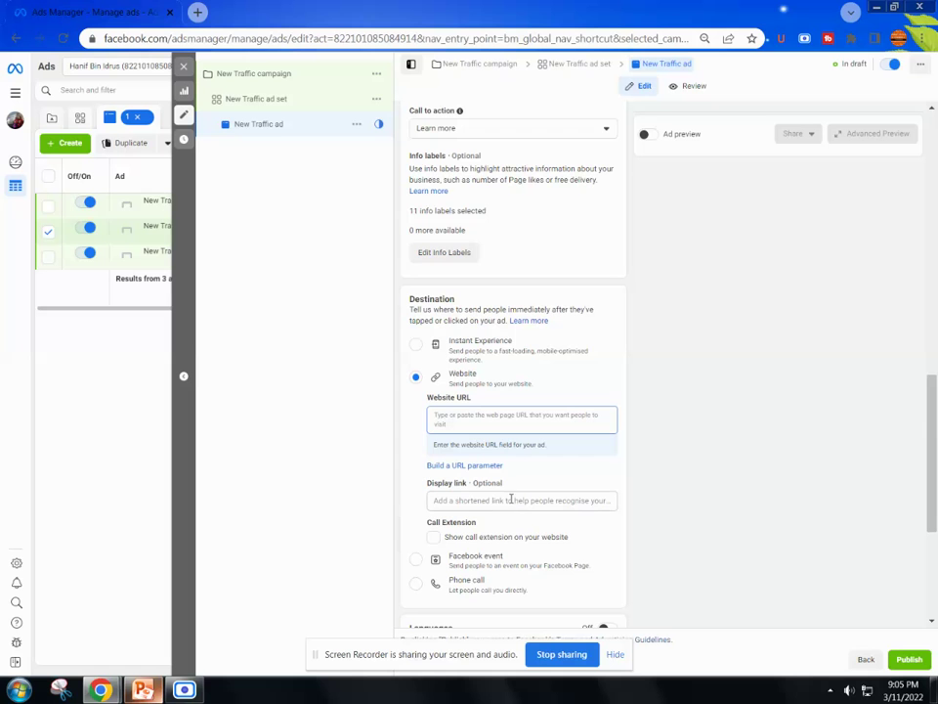
scroll(514, 487, up, 4)
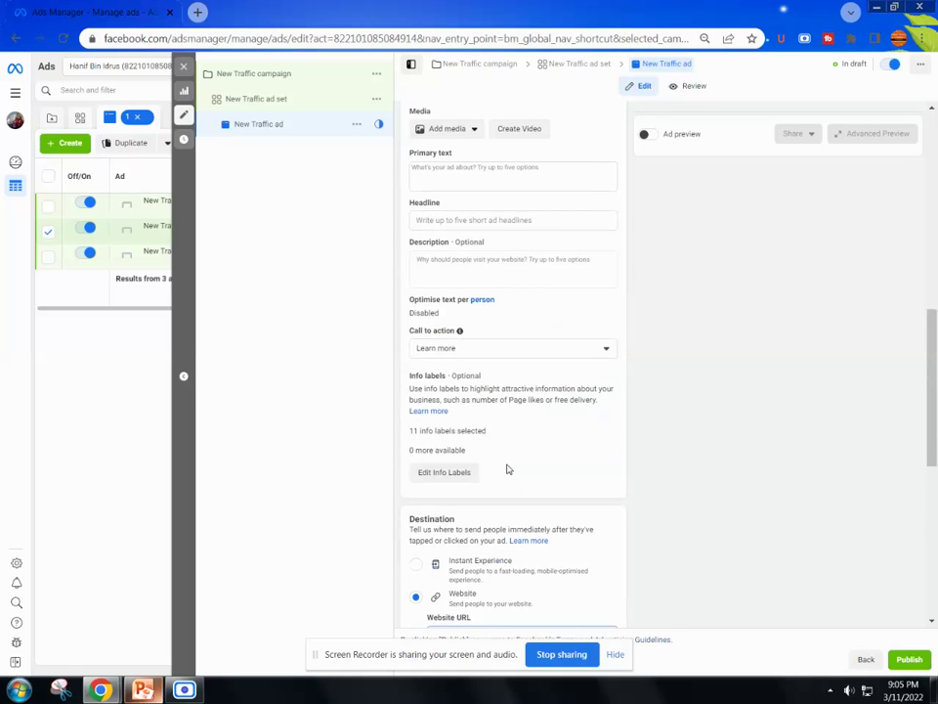
scroll(505, 466, up, 3)
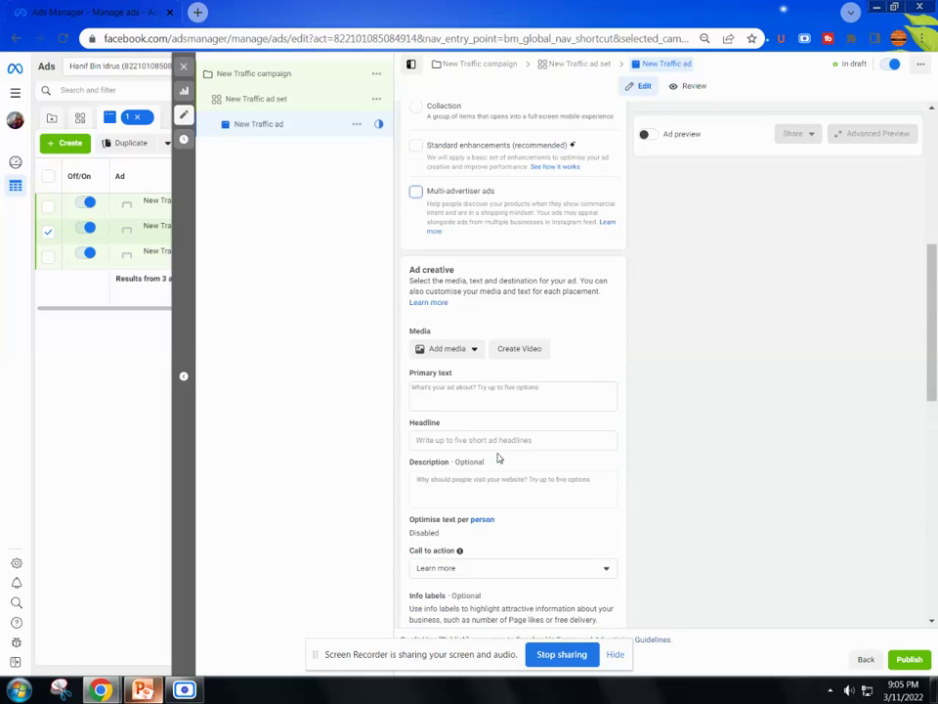
Revisit before-and-after slides 2 to 4 in PowerPoint, and return to the New Traffic ad's setup options in Ads Manager.
click(142, 690)
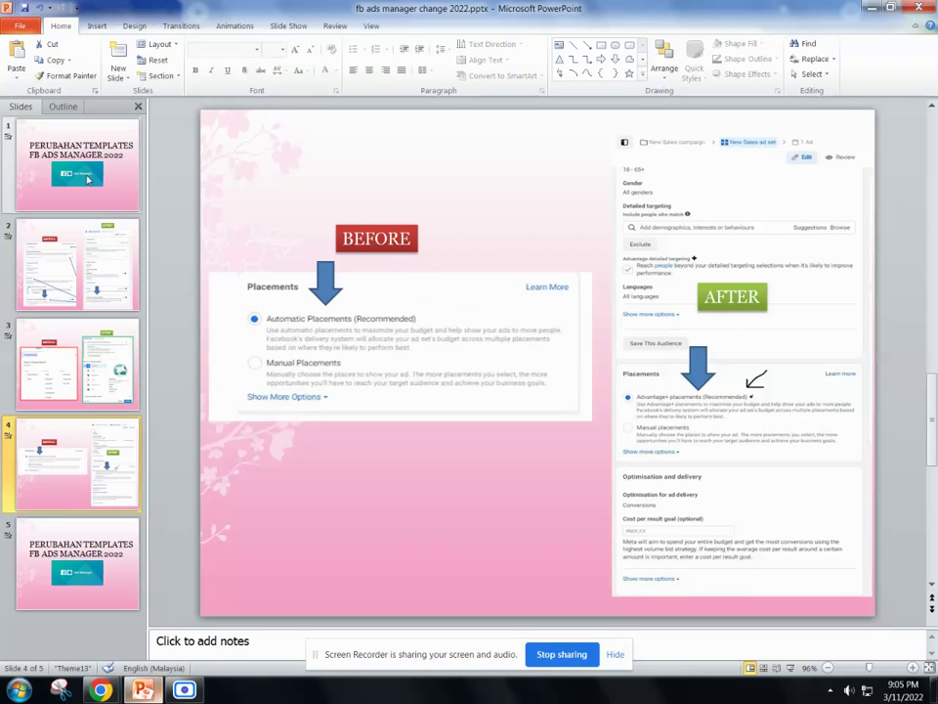
click(52, 260)
click(78, 364)
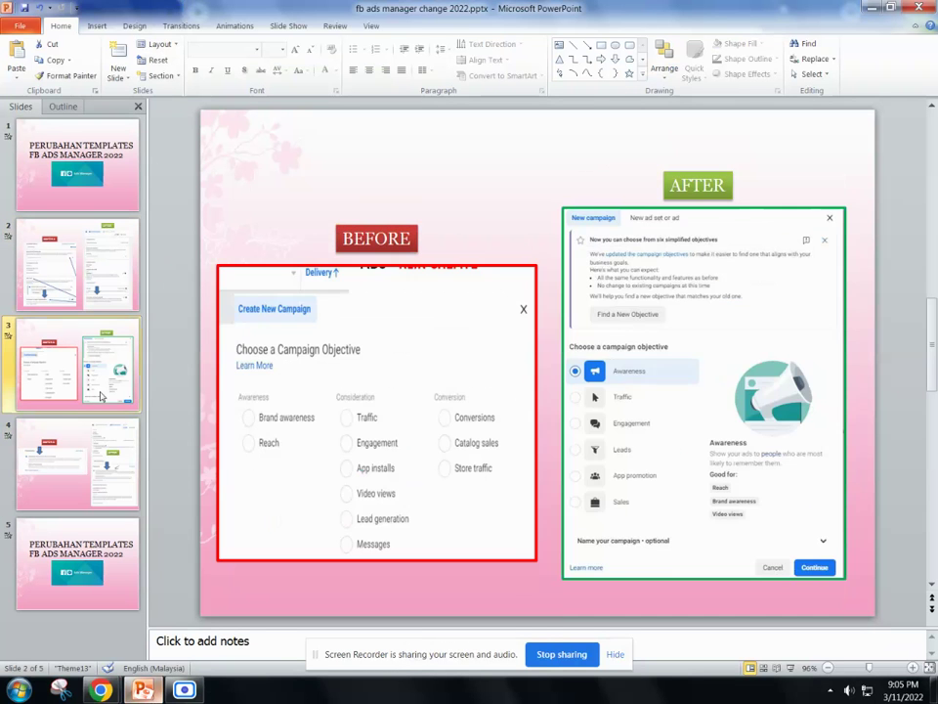
click(115, 469)
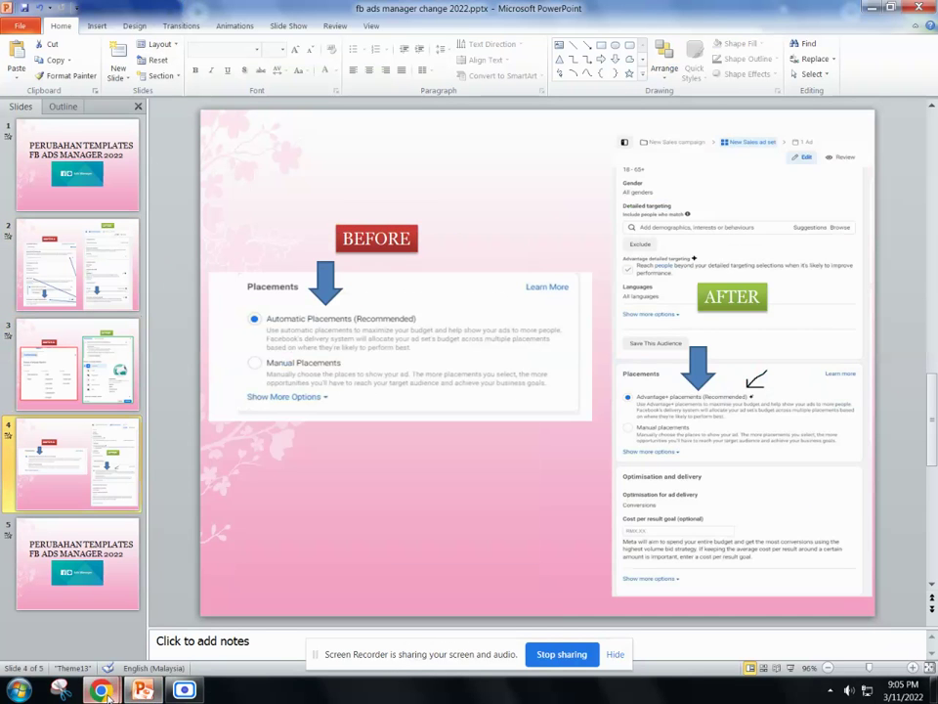
mouse_move(100, 690)
click(130, 614)
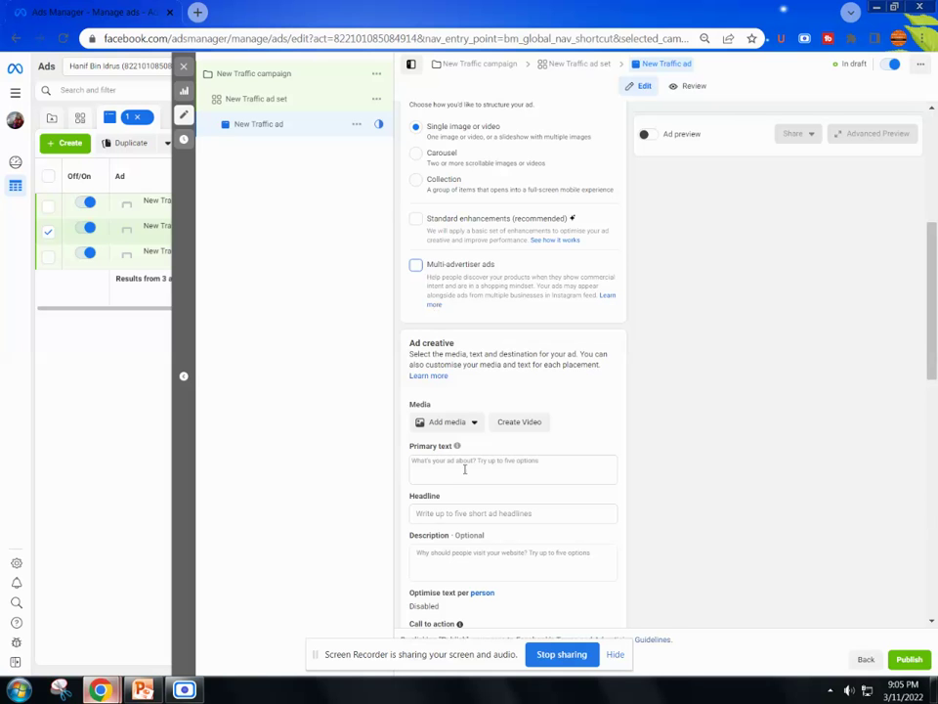
scroll(469, 469, up, 3)
scroll(504, 423, down, 2)
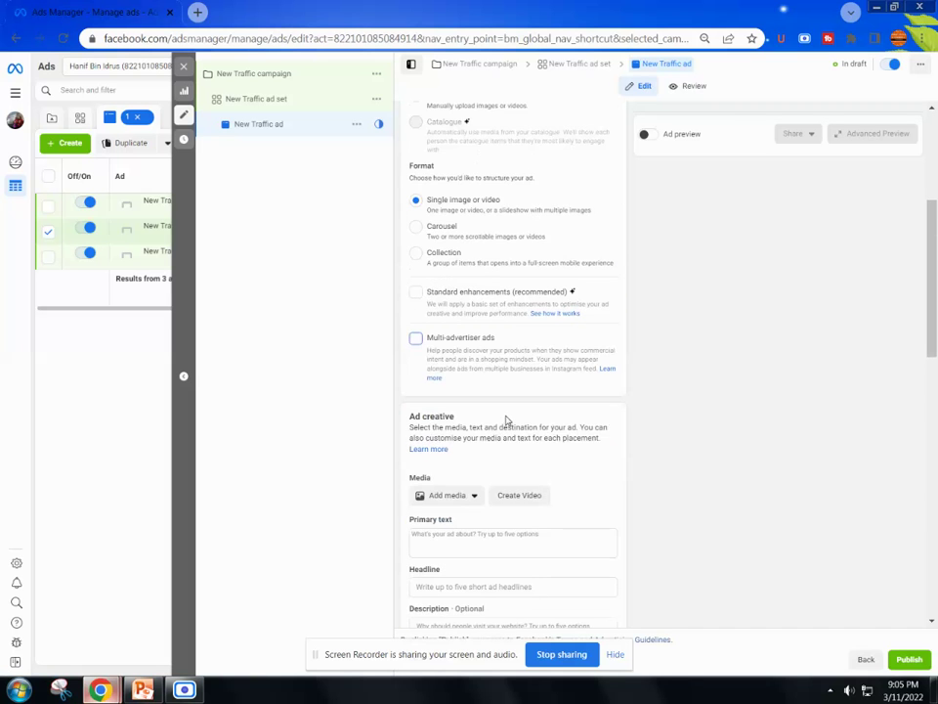